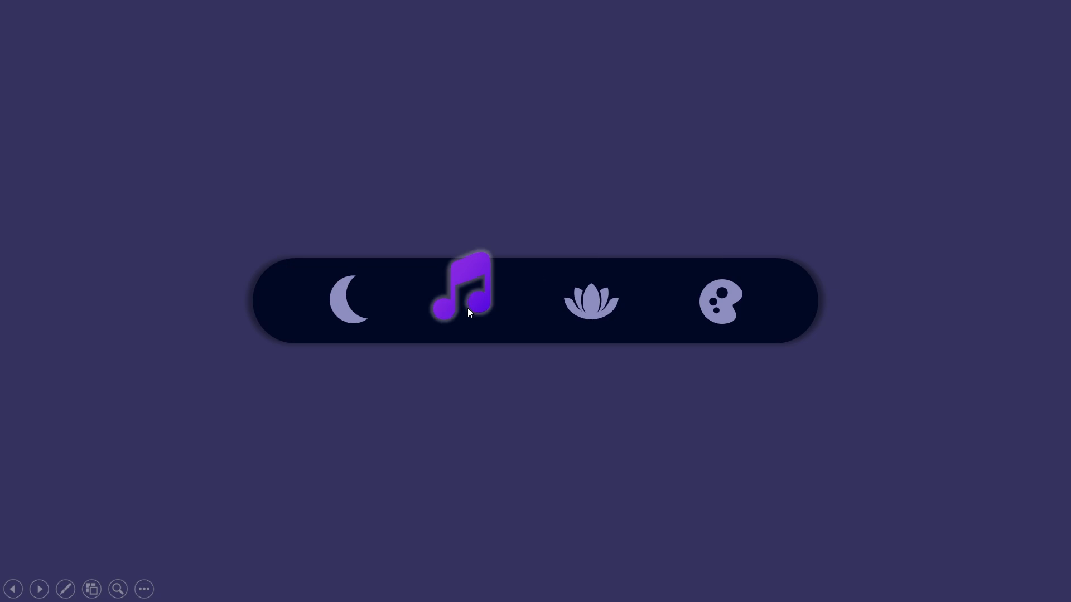
Preview the finished menu bar in the slide show by activating the moon, palette, music note and lotus icons, and exit
left_click(354, 315)
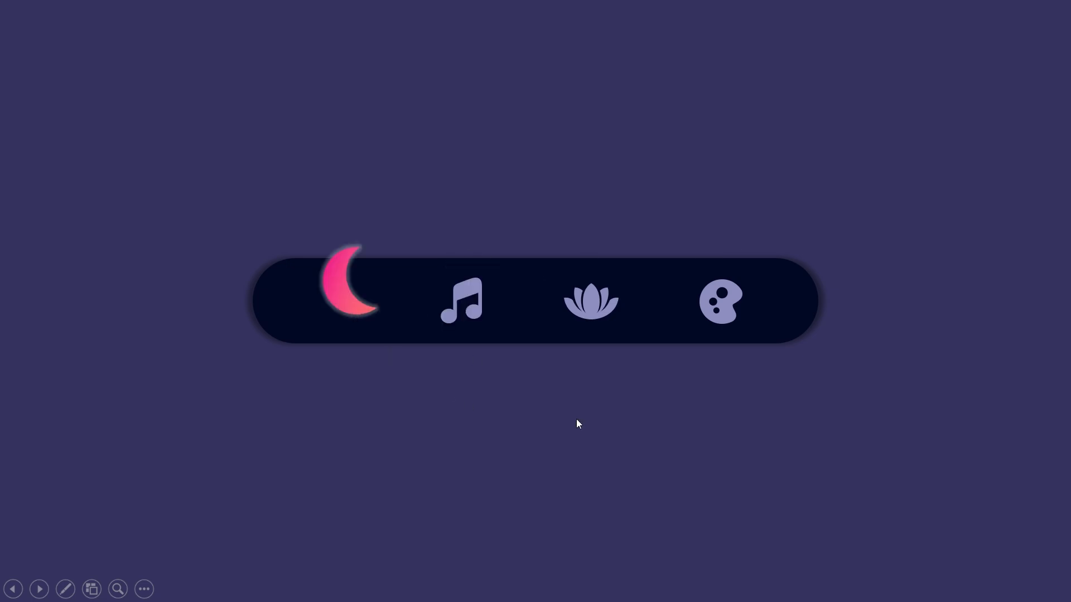
left_click(719, 314)
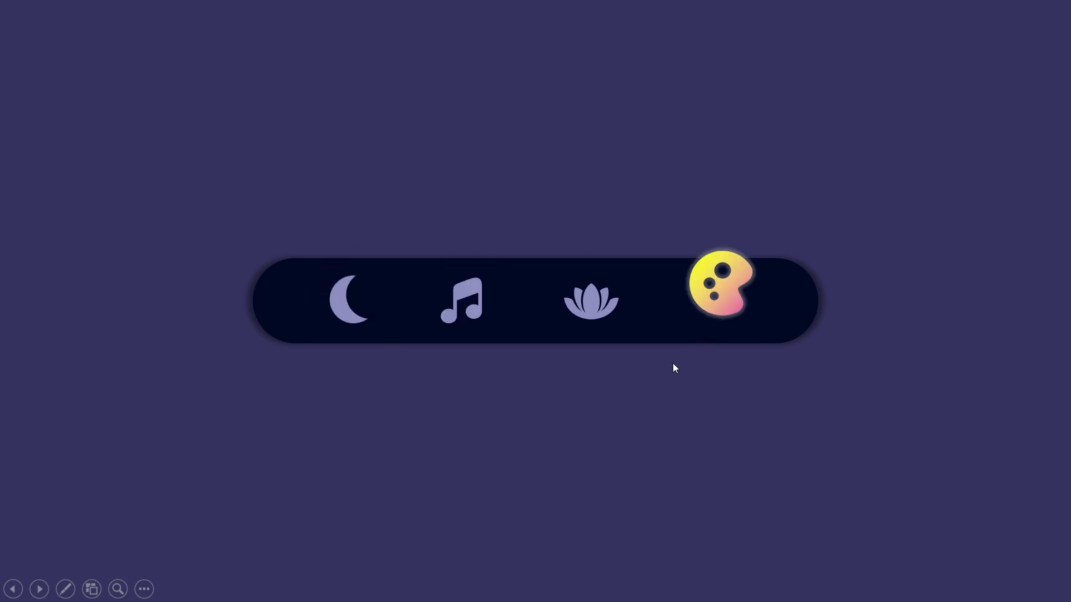
left_click(467, 320)
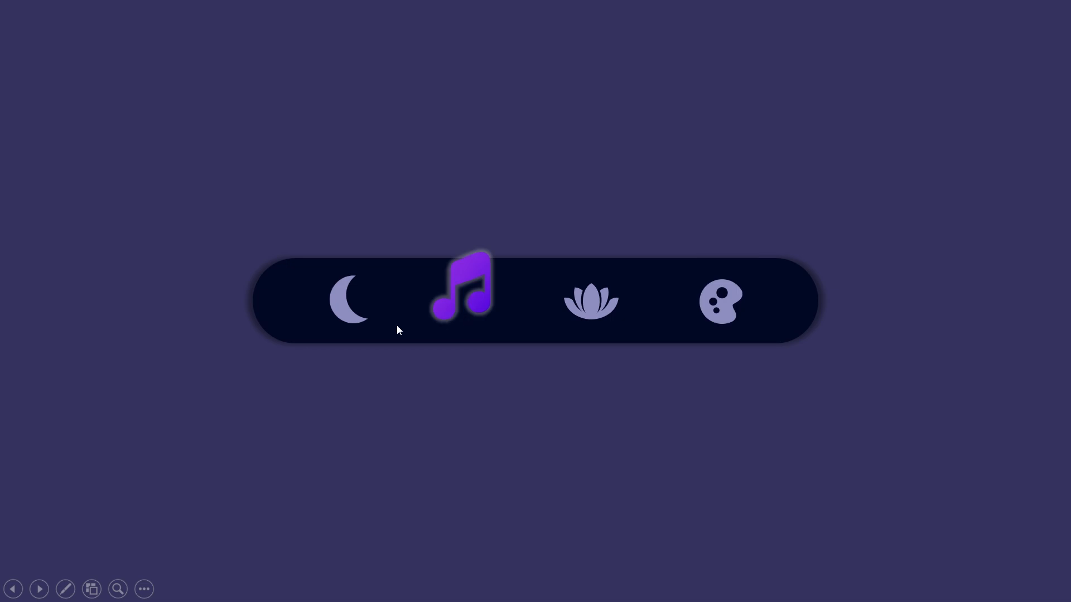
left_click(356, 314)
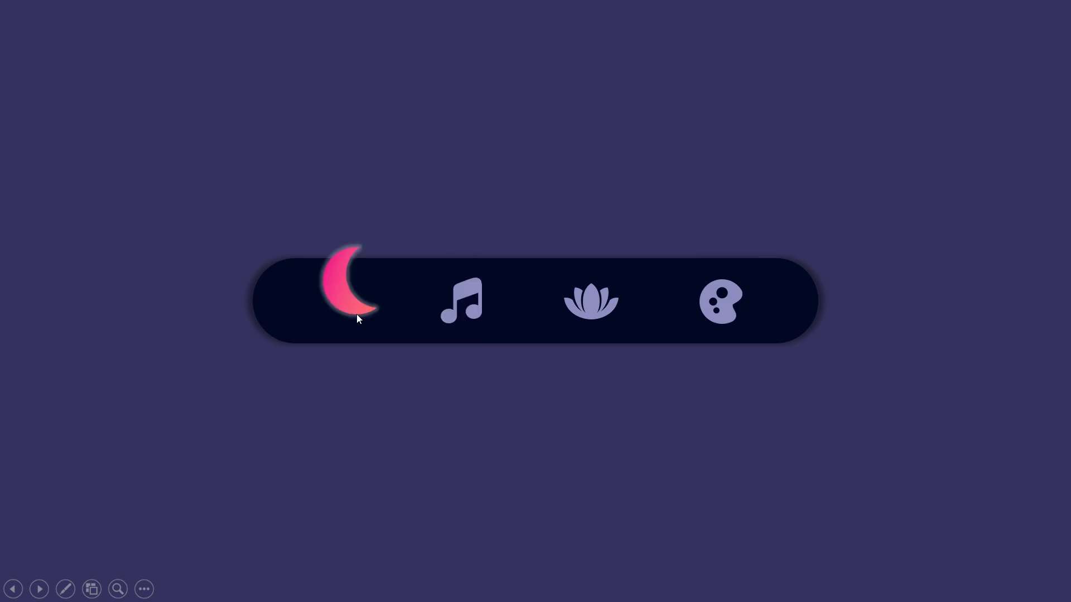
left_click(610, 302)
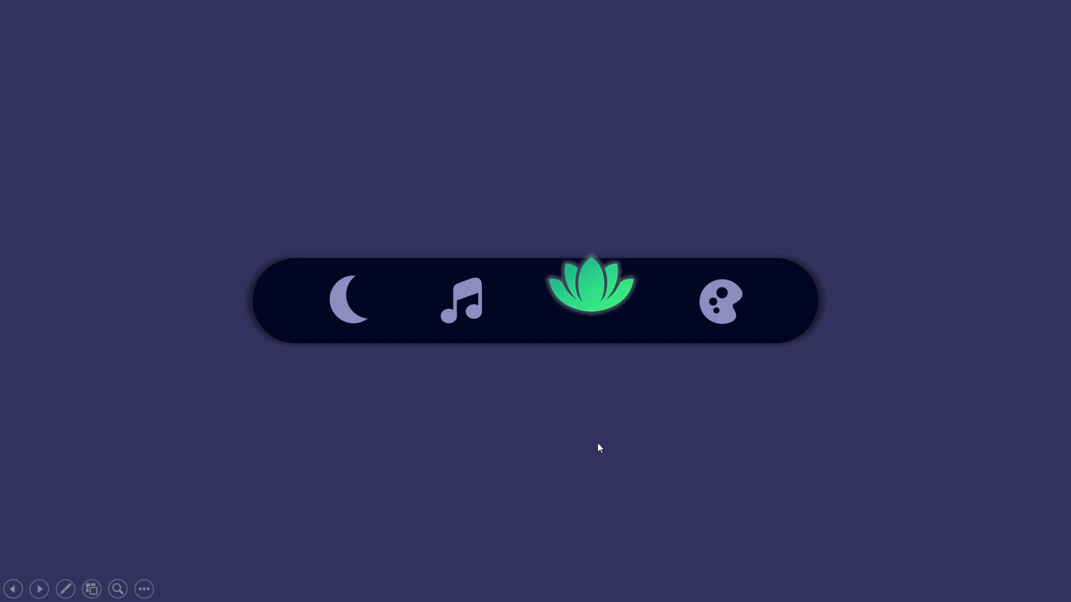
key("Escape")
Set the slide background to a solid dark purple fill
right_click(478, 282)
left_click(541, 444)
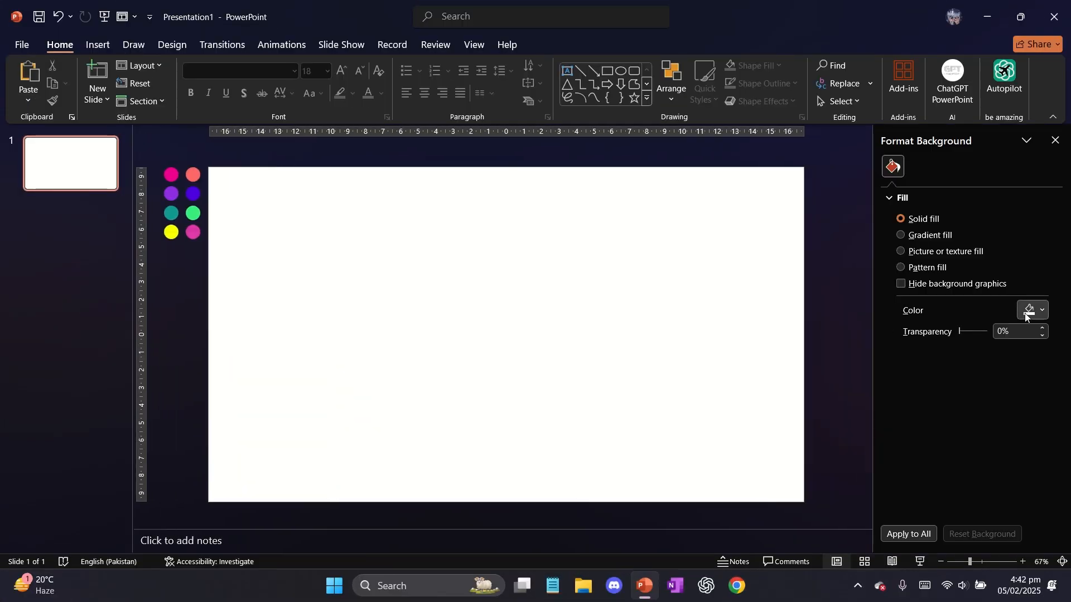
left_click(1029, 309)
left_click(973, 526)
Draw a rectangle with fully rounded ends, about 17.9 cm wide and 2.7 cm high, centred on the slide
left_click(633, 71)
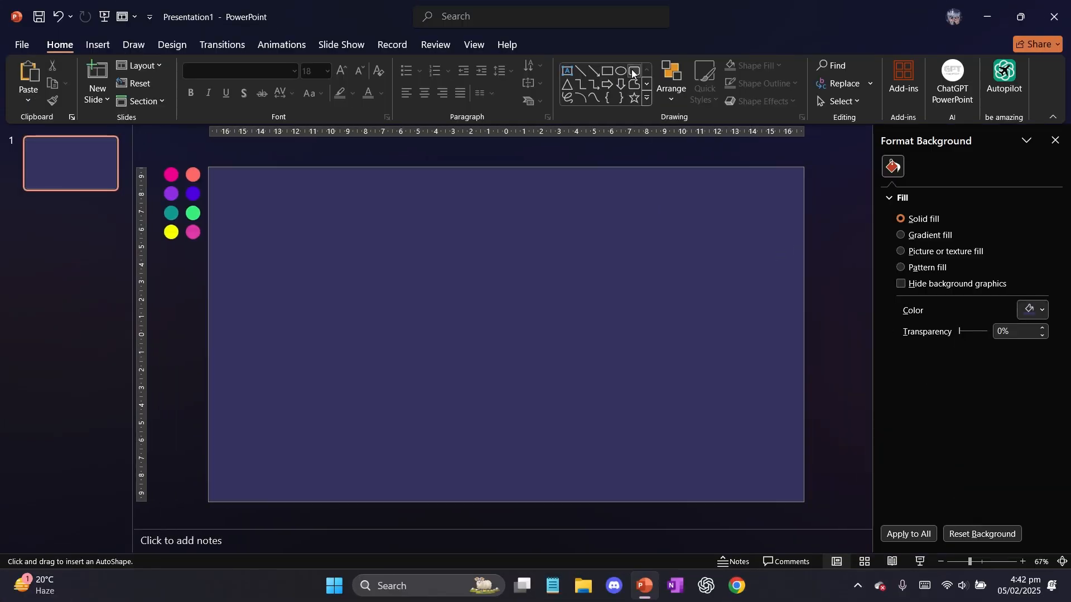
mouse_move(347, 283)
left_mouse_down()
mouse_move(660, 354)
mouse_move(385, 282)
left_mouse_up()
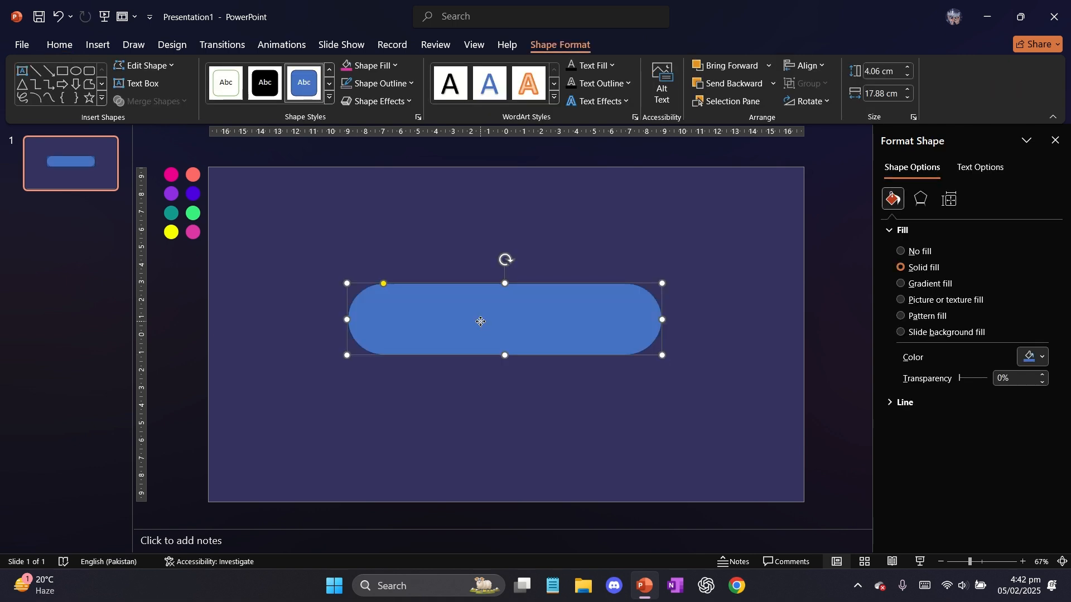
left_click_drag(480, 317, 481, 328)
left_click_drag(507, 364, 506, 341)
left_click_drag(512, 324, 510, 338)
Fill the rounded bar with the very dark navy recent colour, keeping it in the middle of the slide
left_click(391, 66)
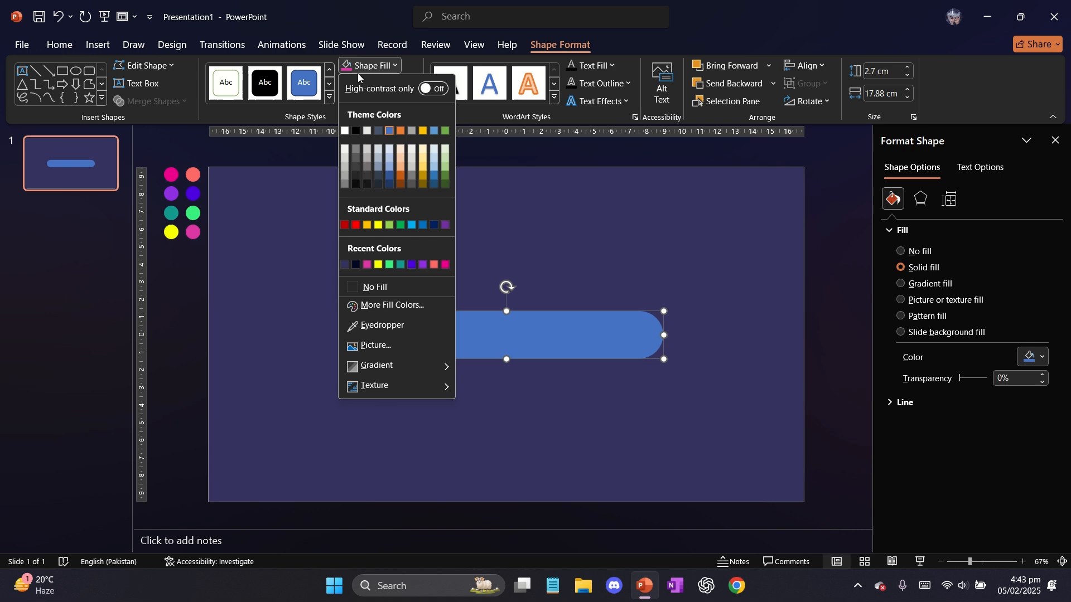
left_click(358, 262)
left_click(410, 247)
left_click(604, 321)
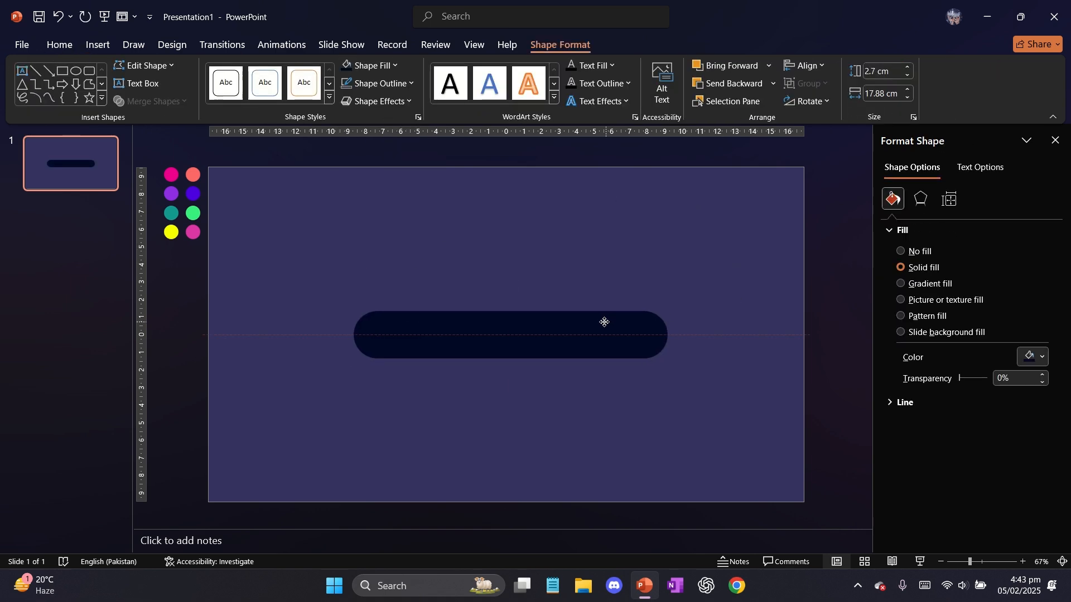
Add a soft shadow around the rounded bar and close the formatting pane
left_click(367, 102)
mouse_move(385, 153)
left_click(504, 225)
left_click(503, 225)
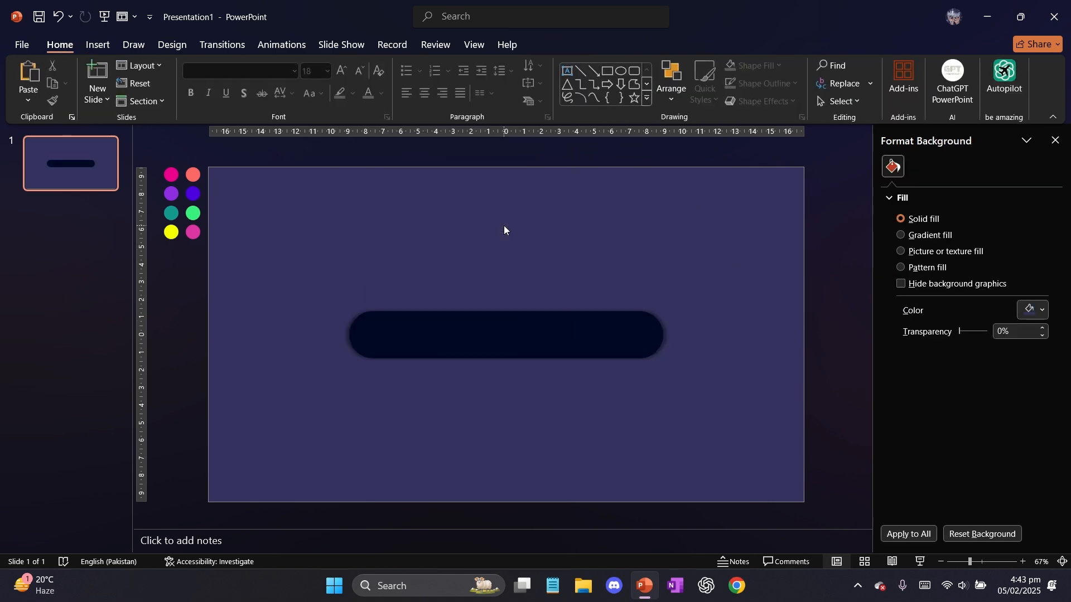
left_click(1054, 141)
Insert the paint, lotus, music note and moon svgrepo icons from the Downloads folder onto the slide
left_click(98, 45)
left_click(110, 78)
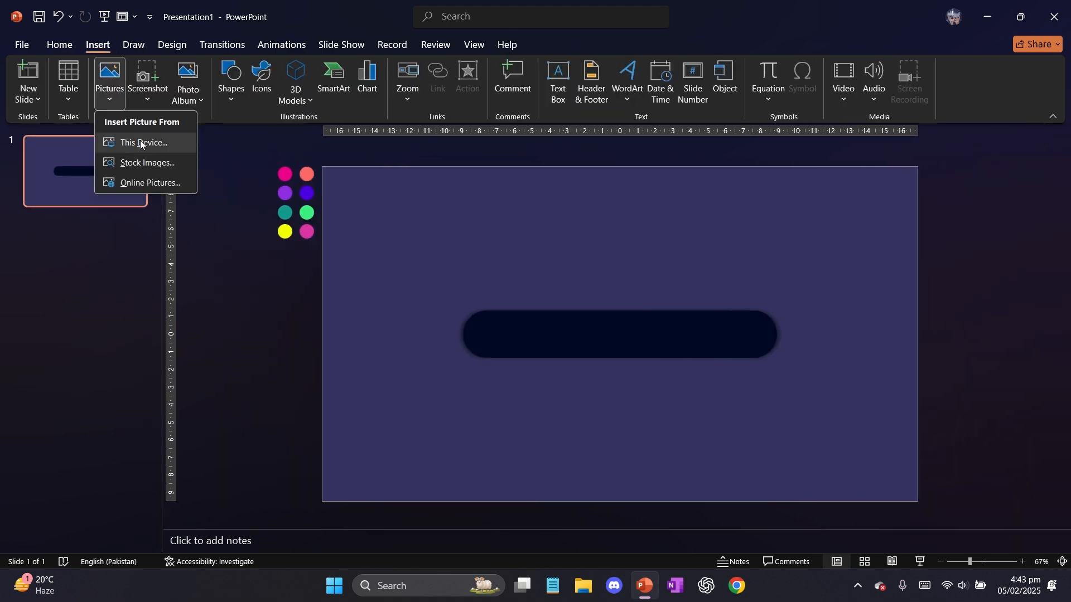
left_click(140, 144)
scroll(69, 171, "up", 3)
left_click(61, 112)
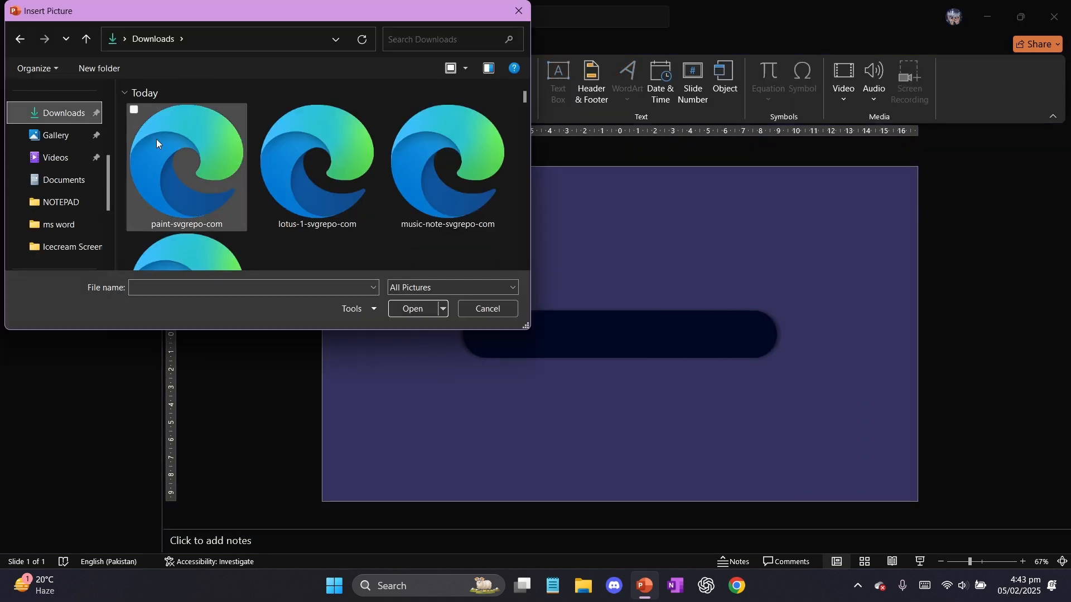
left_click(156, 139)
left_click(314, 145, "ctrl")
left_click(446, 161, "ctrl")
scroll(236, 239, "down", 3)
left_click(222, 249, "ctrl")
key("Return")
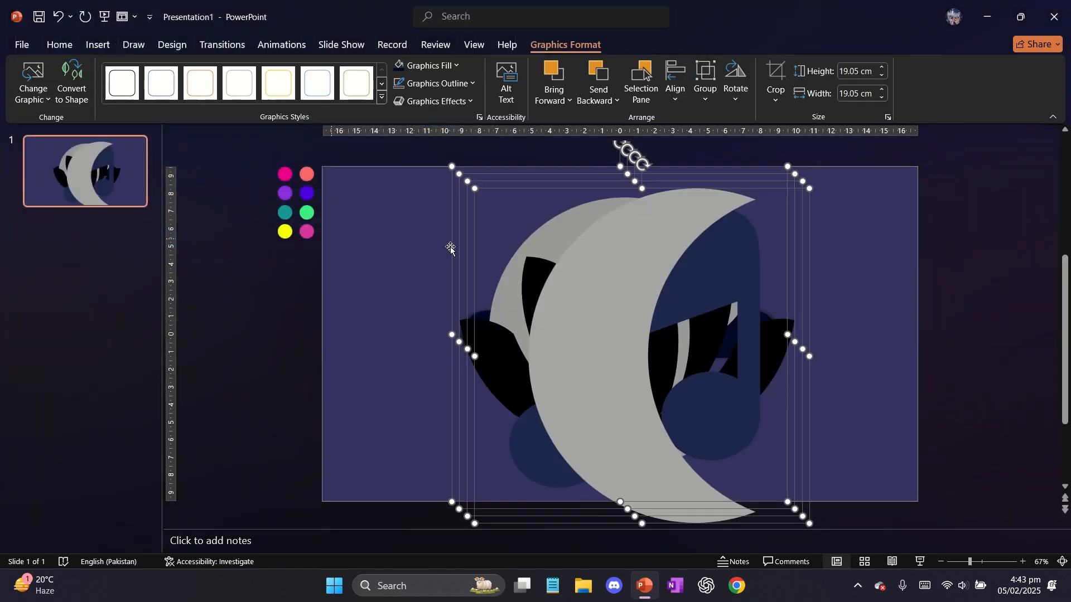
Shrink the four selected icons to about 1.85 cm and fill them with the slide's background purple
left_click_drag(810, 523, 591, 315)
left_click(427, 65)
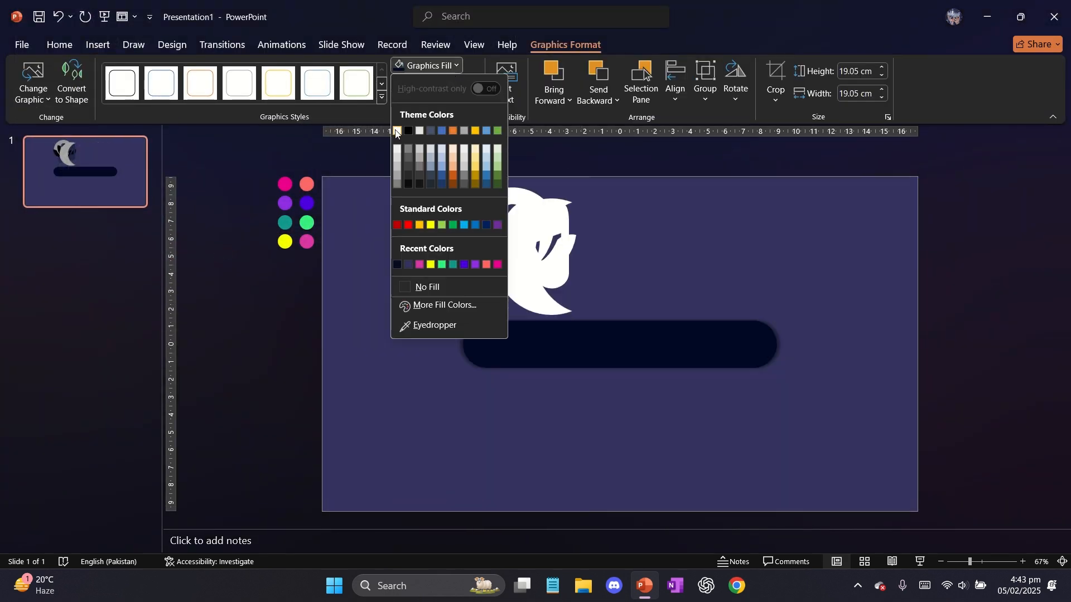
left_click(451, 327)
left_click_drag(589, 314, 528, 384)
Set the fill of the four icons to the lighter custom purple #8E8DC1
left_click(426, 66)
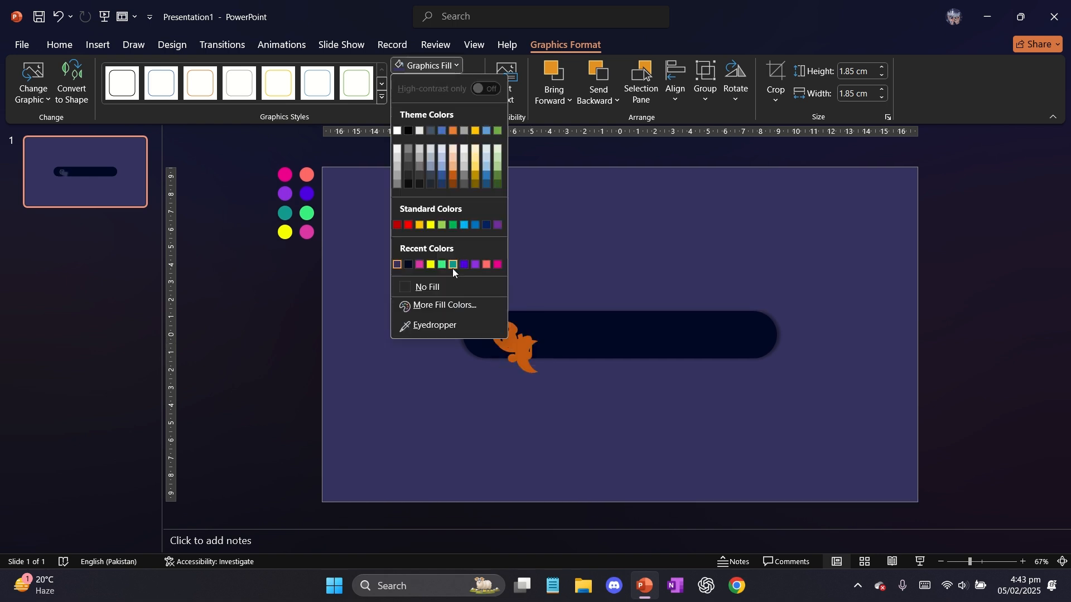
left_click(450, 304)
left_click_drag(560, 259, 559, 230)
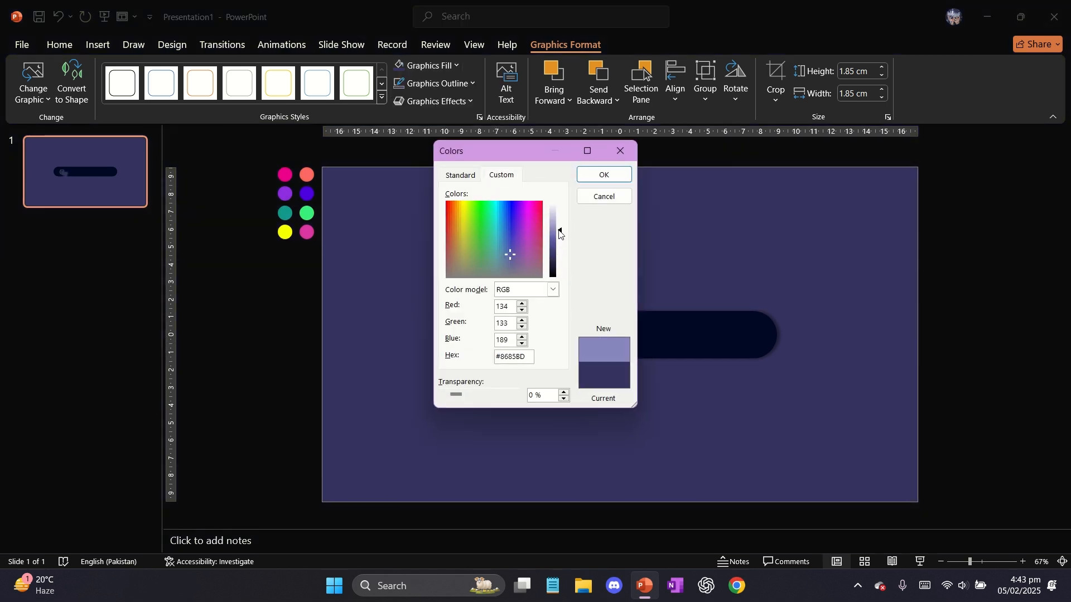
left_click(605, 175)
Move the icons above the bar, and place the moon at the bar's left end, about 1.74 cm and tilted counterclockwise
left_click_drag(523, 365, 536, 253)
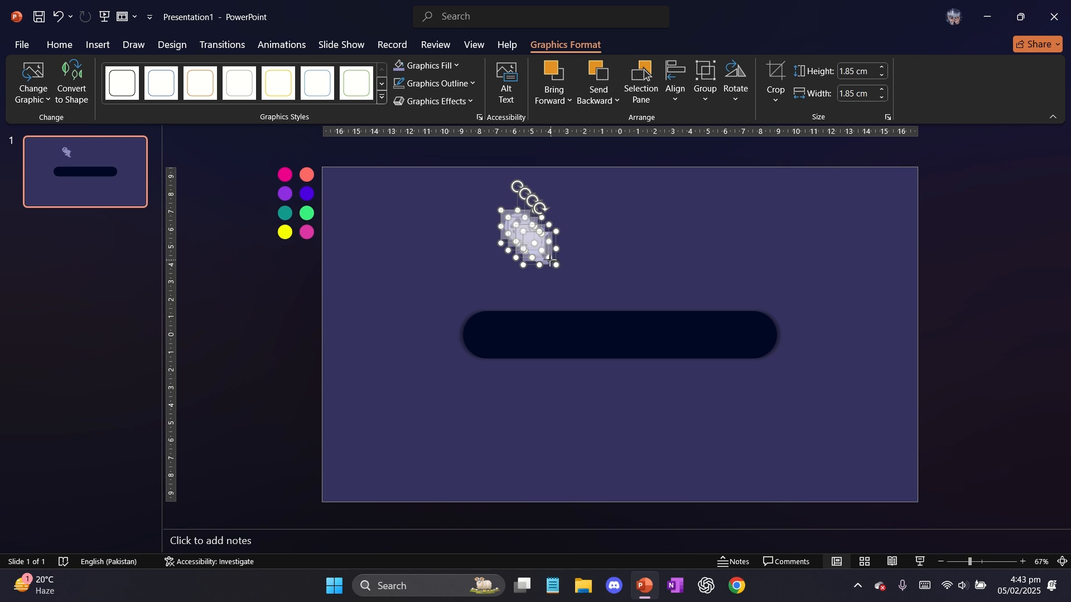
left_click(571, 256)
left_click(513, 345)
left_click_drag(512, 345, 502, 345)
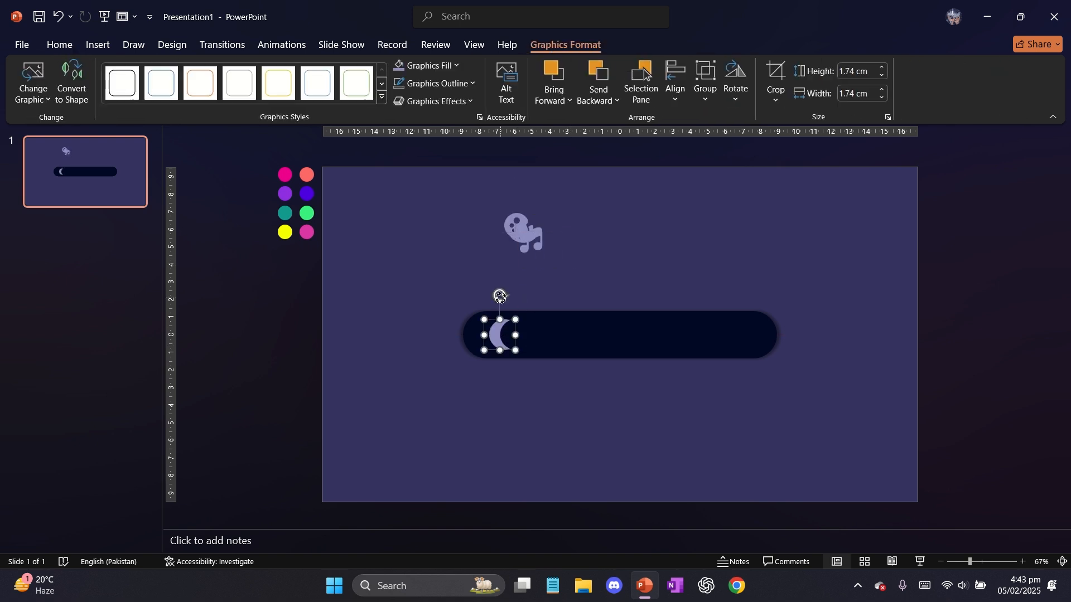
left_click_drag(500, 296, 487, 297)
left_click_drag(498, 347, 502, 347)
Place the music note, lotus and palette icons on the bar in order after the moon
left_click_drag(524, 242, 568, 324)
left_click(634, 335)
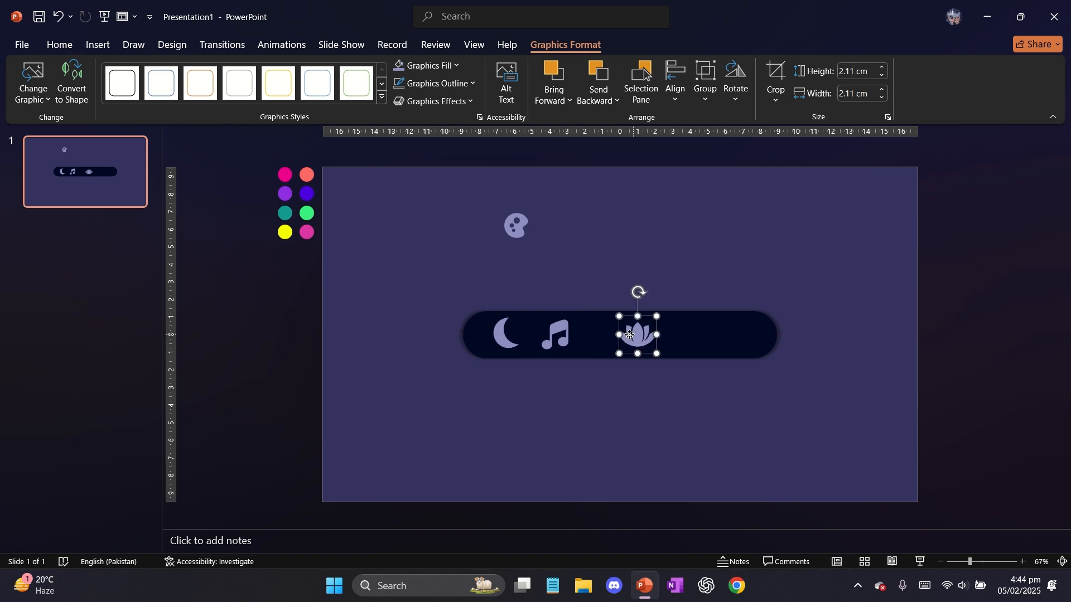
left_click_drag(630, 335, 612, 334)
left_click(603, 260)
left_click_drag(517, 225, 728, 342)
Set the height of the moon, music note and lotus icons to 1.74 cm
left_click(620, 335)
left_click(559, 336, "shift")
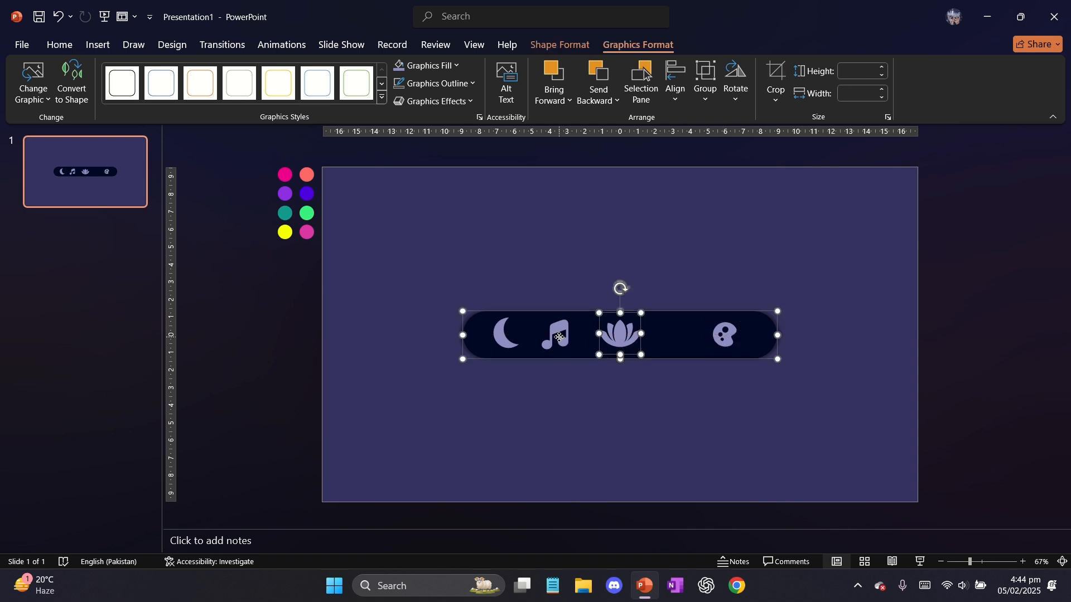
left_click(562, 336, "shift")
type("1.")
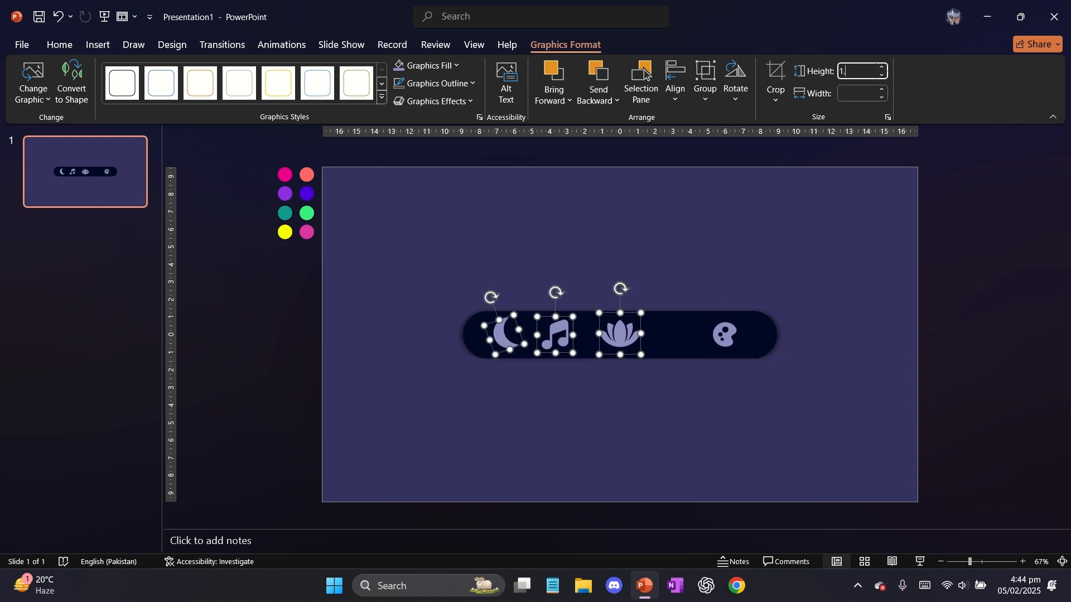
type("74")
key("Return")
Spread the music note and lotus icons out along the bar between the moon and the palette
left_click(537, 265)
left_click(545, 338)
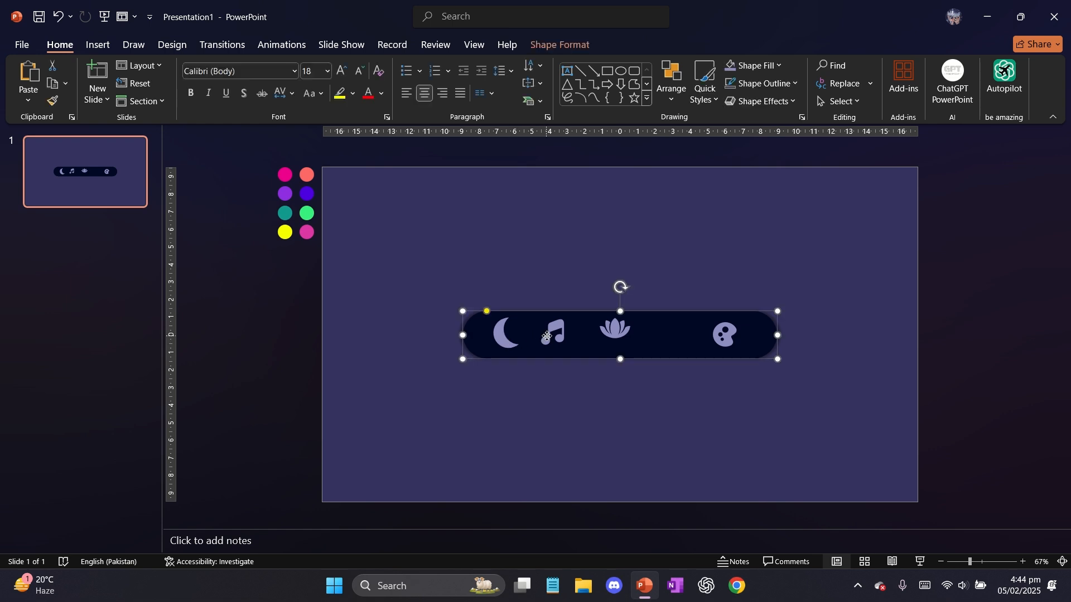
left_click(551, 332)
left_click_drag(550, 332, 587, 323)
left_click(624, 337)
key("Escape")
key("Delete")
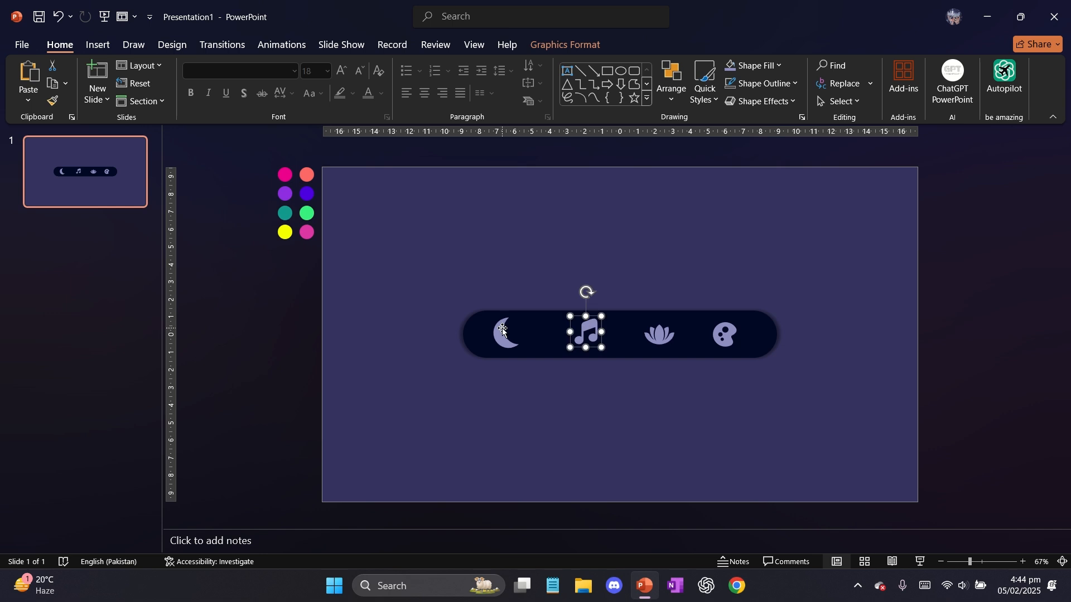
Make the moon icon upright and about 1.52 cm in size, placed near the bar's left end
left_click(505, 333)
left_click(589, 46)
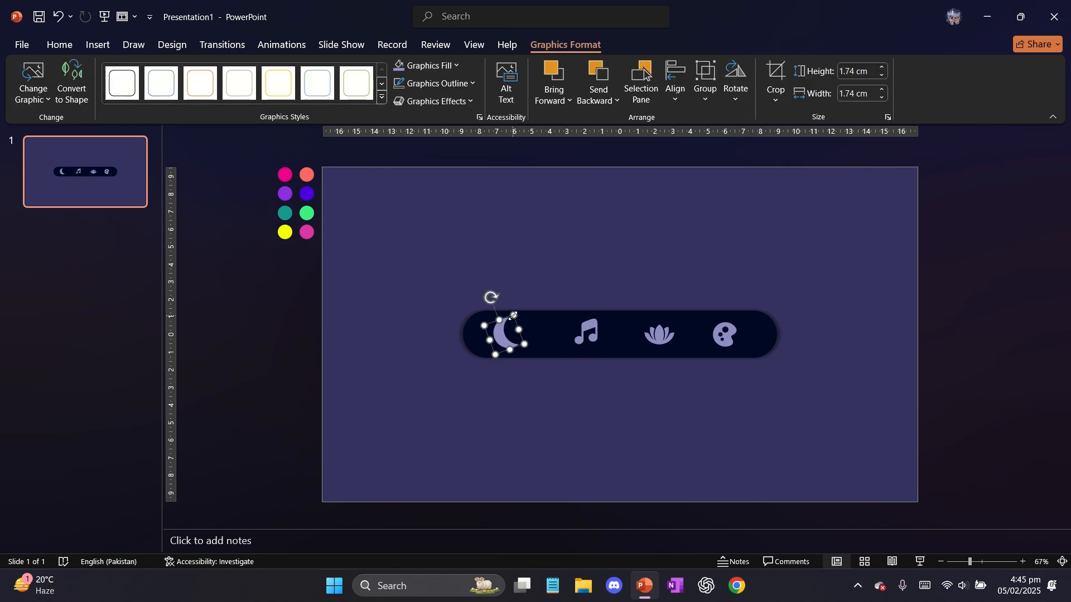
left_click_drag(514, 316, 506, 297)
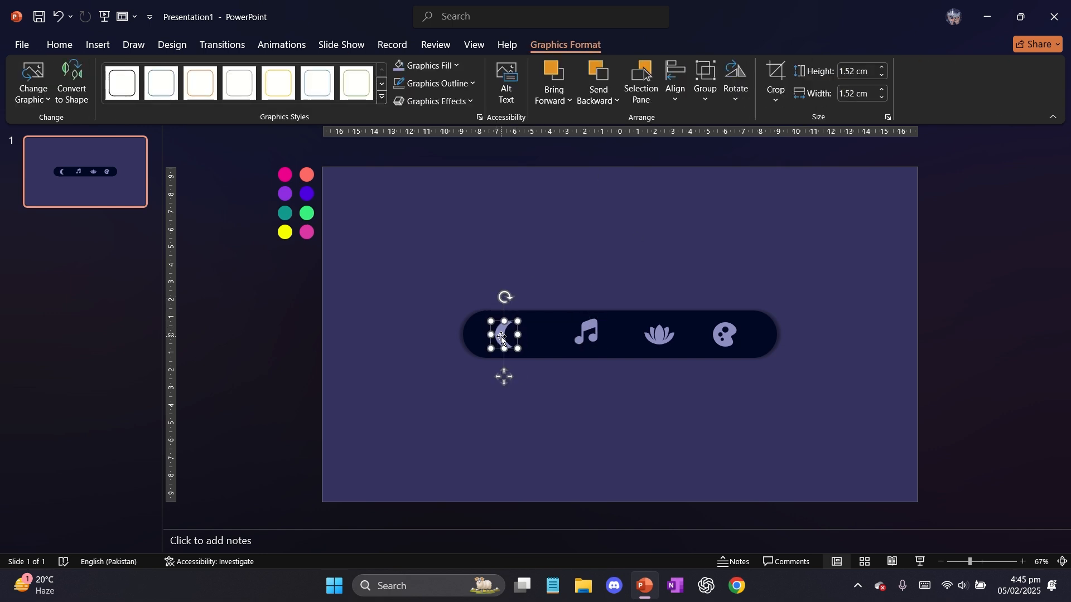
left_click_drag(501, 338, 497, 338)
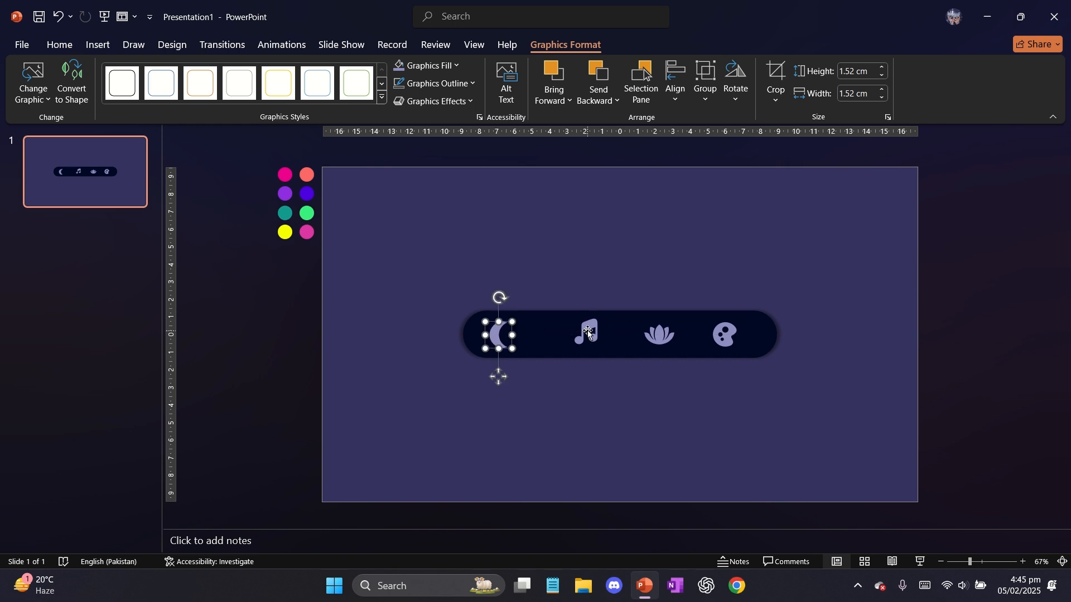
Reposition the four icons so that they are evenly spaced along the bar
left_click_drag(589, 333, 569, 329)
left_click_drag(660, 336, 647, 337)
left_click_drag(719, 337, 715, 338)
left_click_drag(497, 331, 500, 331)
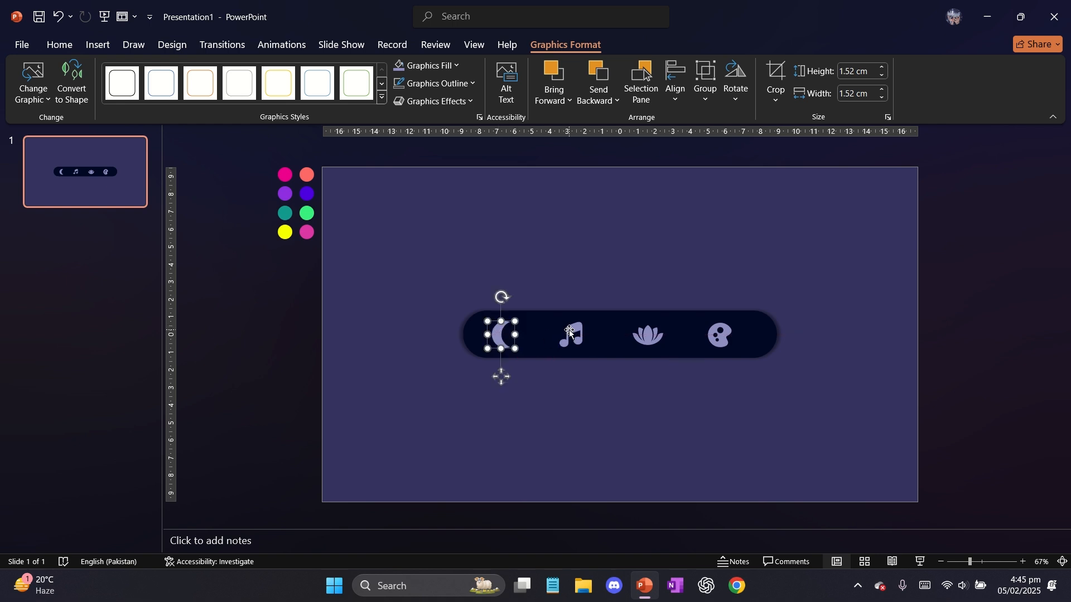
left_click_drag(570, 332, 574, 331)
left_click_drag(502, 333, 507, 335)
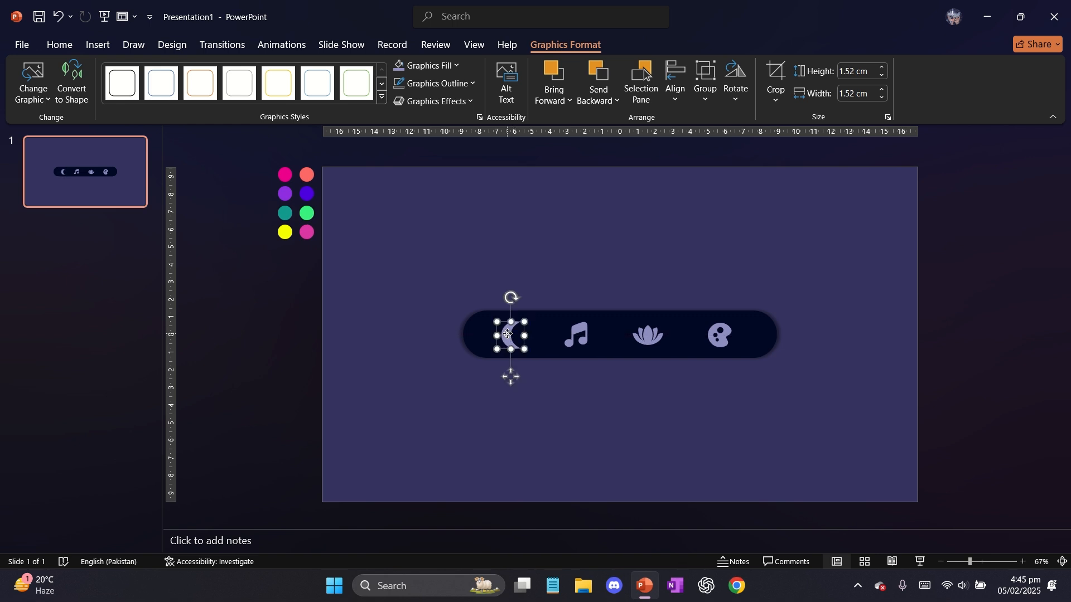
Group the four icons, centre the group on the bar and ungroup them
left_click(438, 293)
left_click_drag(458, 287, 768, 387)
key("ctrl+g")
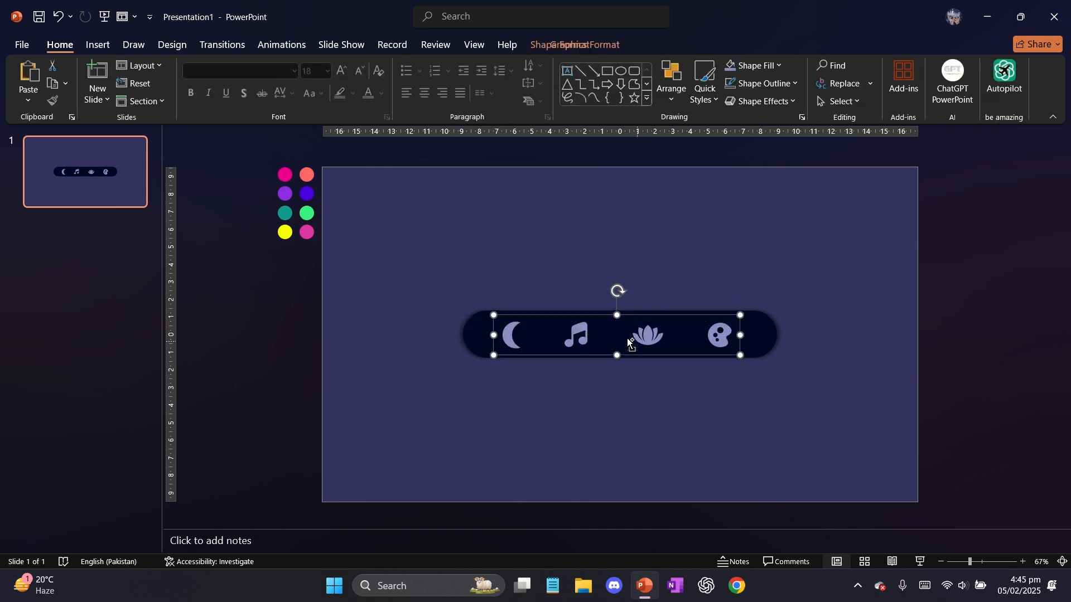
left_click(580, 340)
left_click_drag(578, 325, 580, 325)
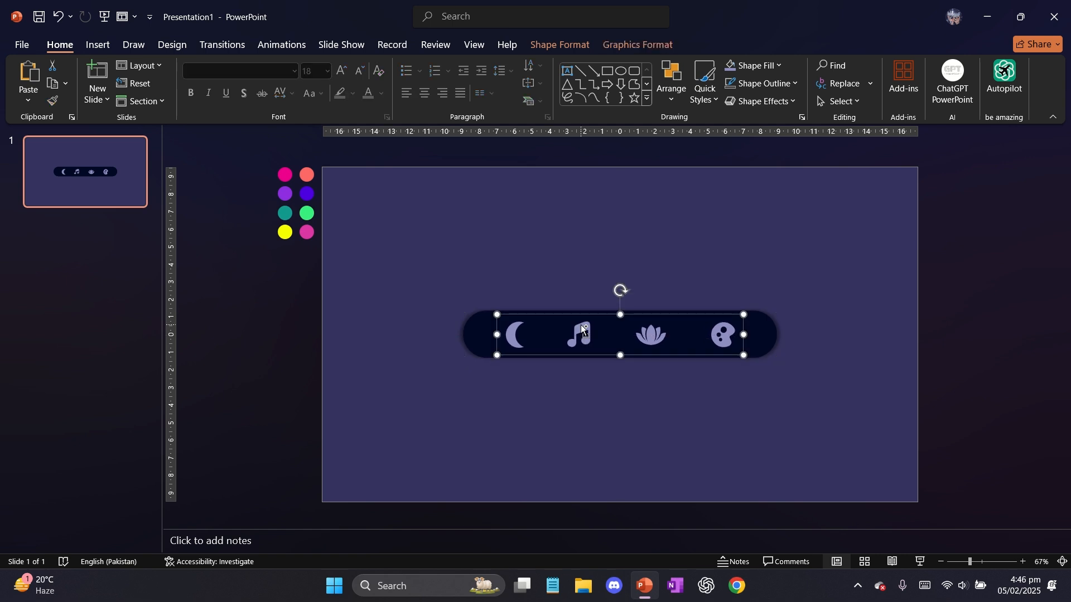
key("ctrl+shift+g")
left_click(399, 257)
Tilt the moon icon slightly counterclockwise and duplicate the slide
scroll(400, 257, "up", 2)
scroll(400, 257, "down", 3)
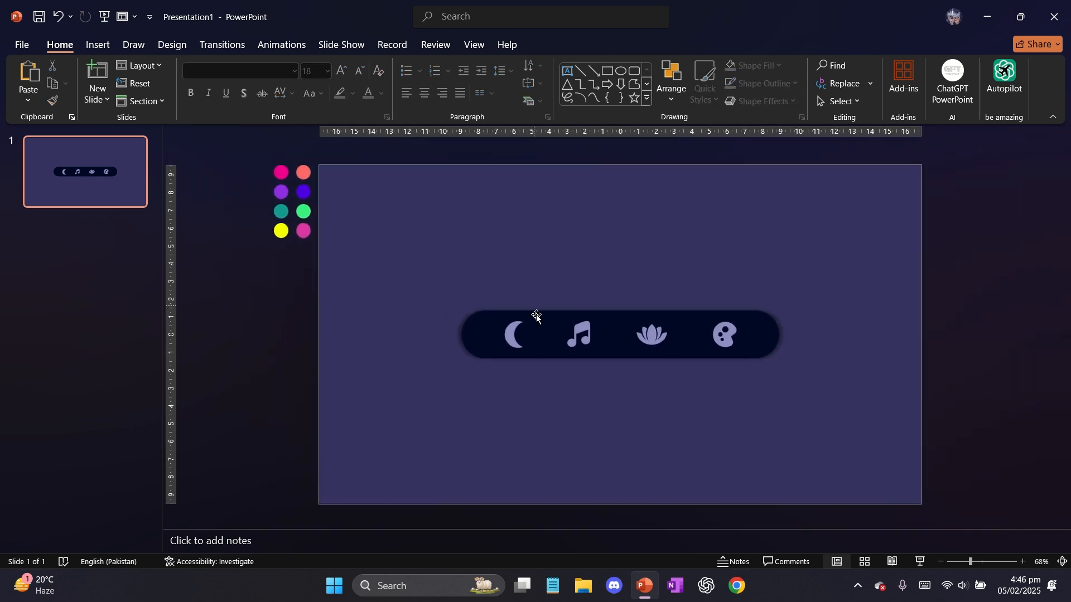
left_click(511, 335)
left_click_drag(512, 294, 504, 299)
left_click(415, 309)
right_click(144, 200)
left_click(217, 343)
On slide 2, enlarge the moon icon around its centre and nudge it upward on the bar
left_click(516, 334)
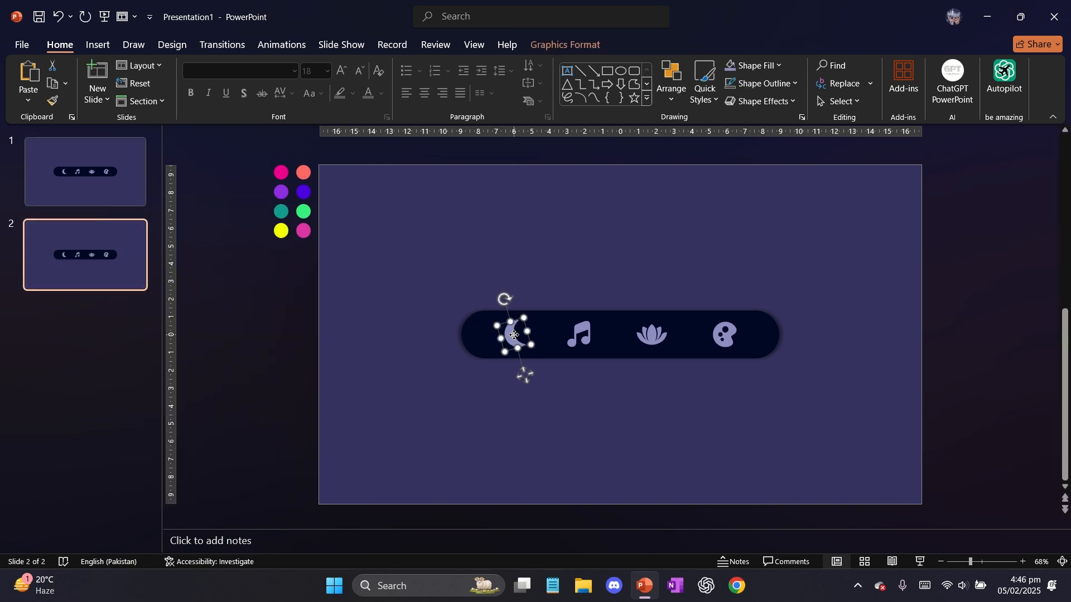
mouse_move(510, 331)
left_mouse_down()
mouse_move(510, 315)
mouse_move(510, 329)
left_mouse_up()
key("ctrl+z")
key("ctrl+z")
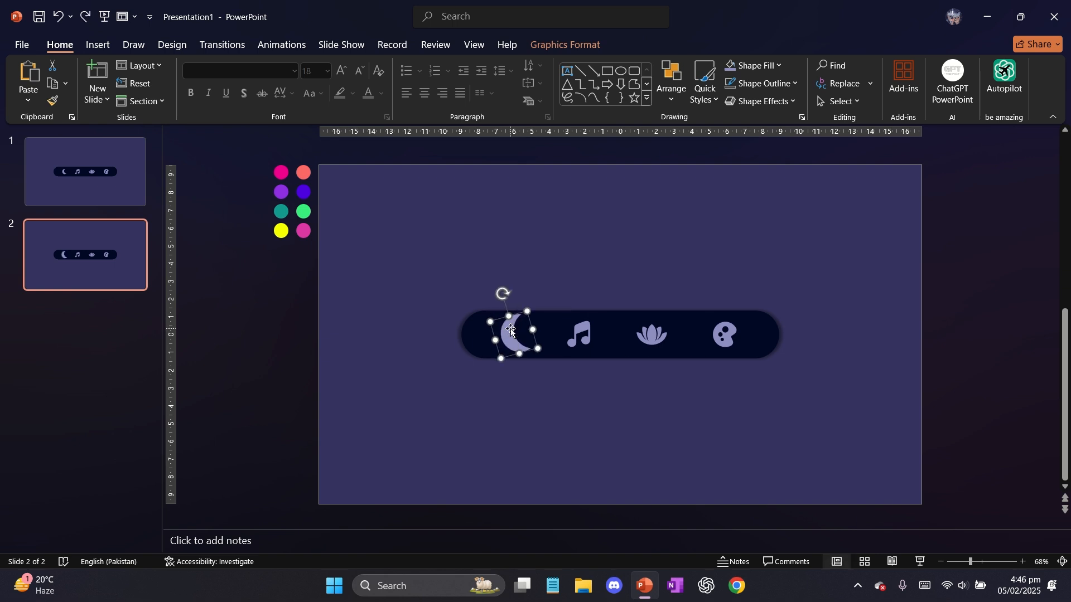
key("Up")
key("Up")
key("Up")
key("Up")
key("Up")
key("Up")
key("Up")
key("Up")
key("Up")
key("Up")
Open the graphic formatting options and convert the four icons on slide 1 to shapes
right_click(510, 323)
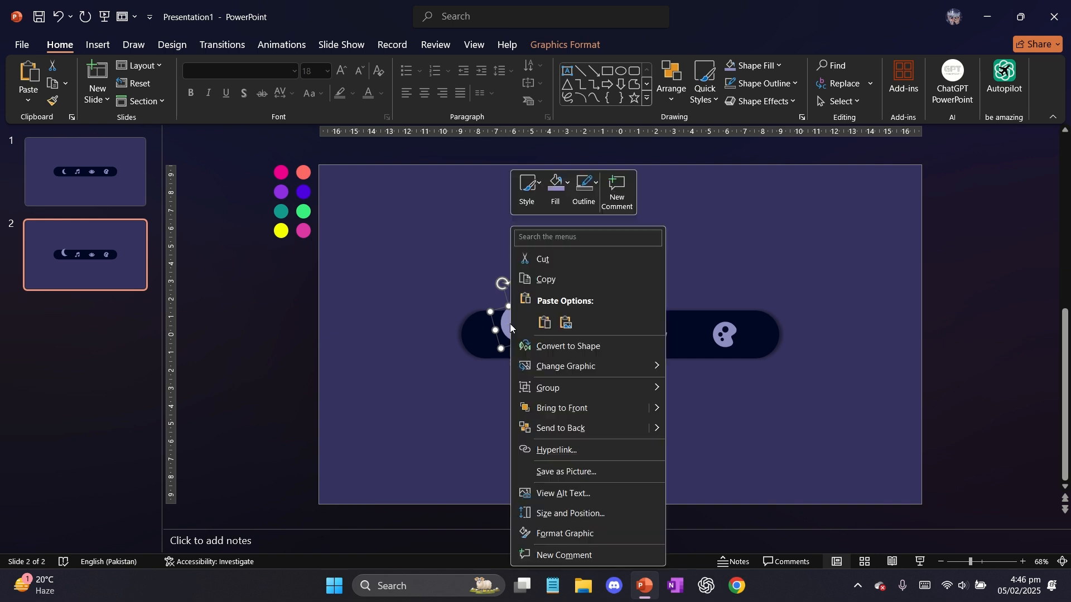
left_click(574, 526)
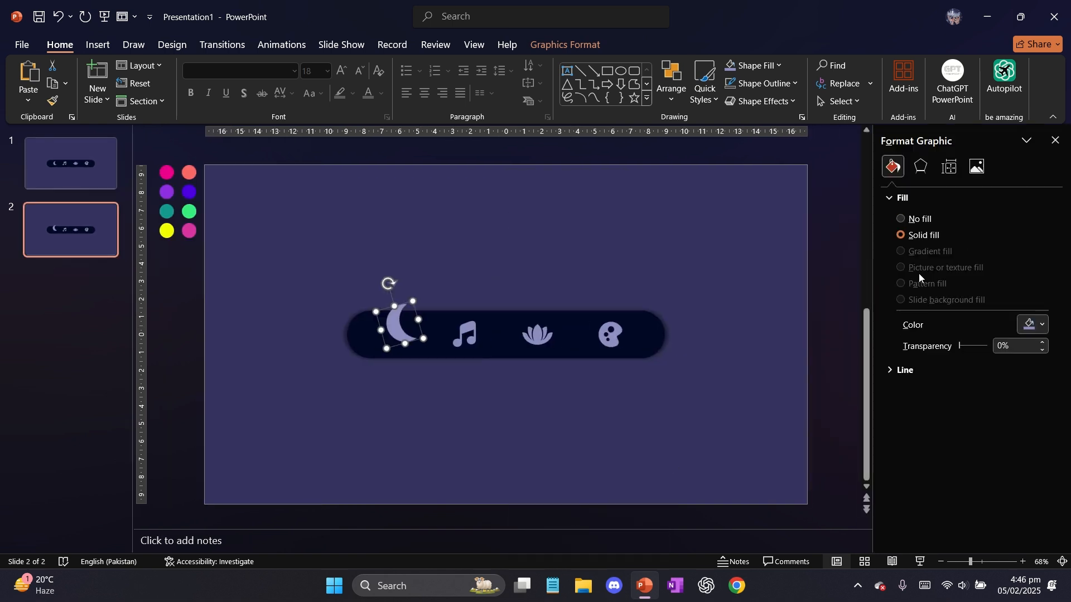
left_click(394, 257)
left_click(86, 182)
left_click_drag(371, 293, 647, 397)
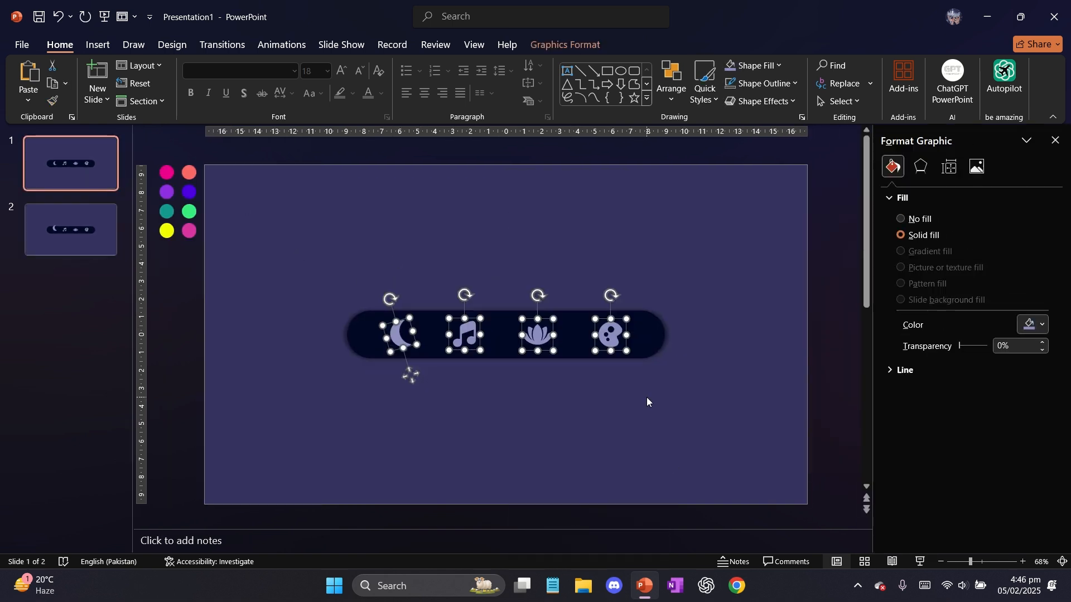
left_click(549, 40)
left_click(62, 105)
left_click(486, 292)
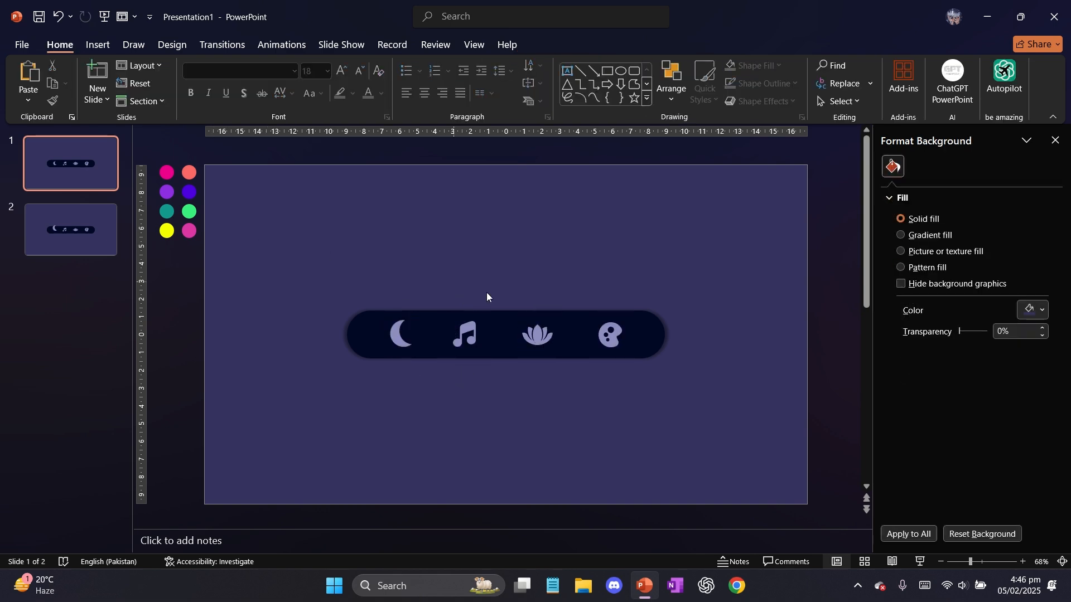
left_click(610, 327)
left_click(611, 330)
Convert the four icons on slide 2 to shapes
left_click(30, 238)
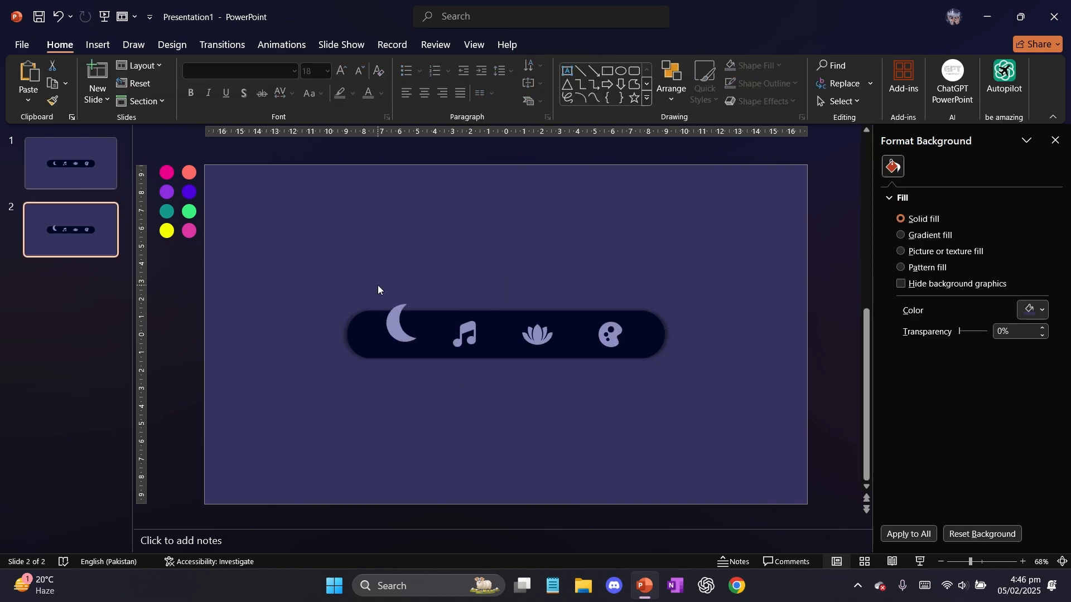
left_click_drag(378, 290, 663, 410)
left_click(549, 43)
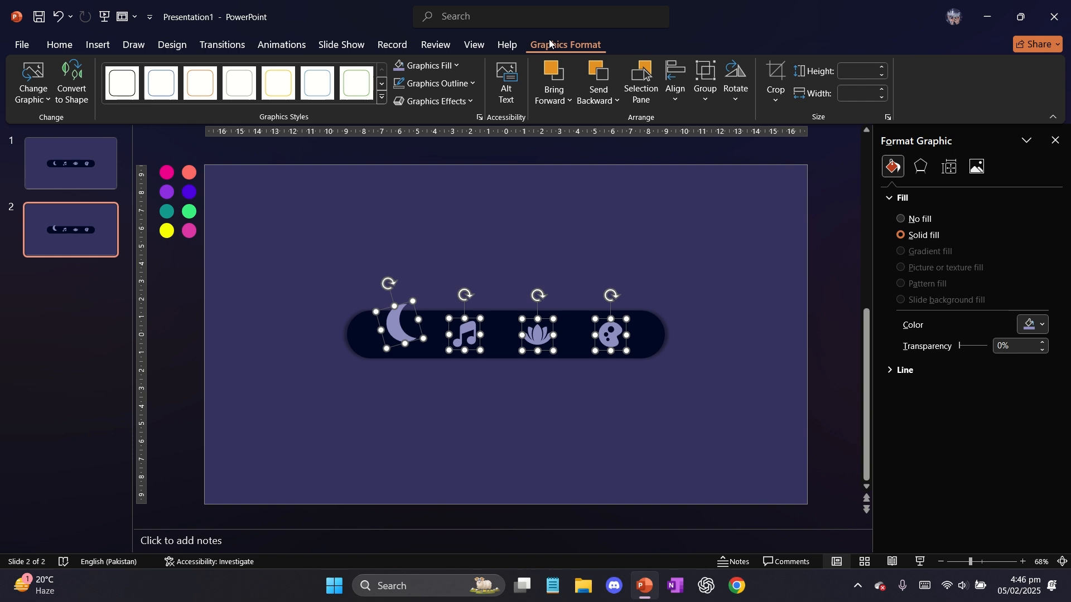
left_click(66, 92)
left_click(324, 284)
left_click(467, 347)
Give the moon on slide 2 a gradient fill, sampling its first stop from the magenta circle and its end stop from the coral circle
left_click(385, 321)
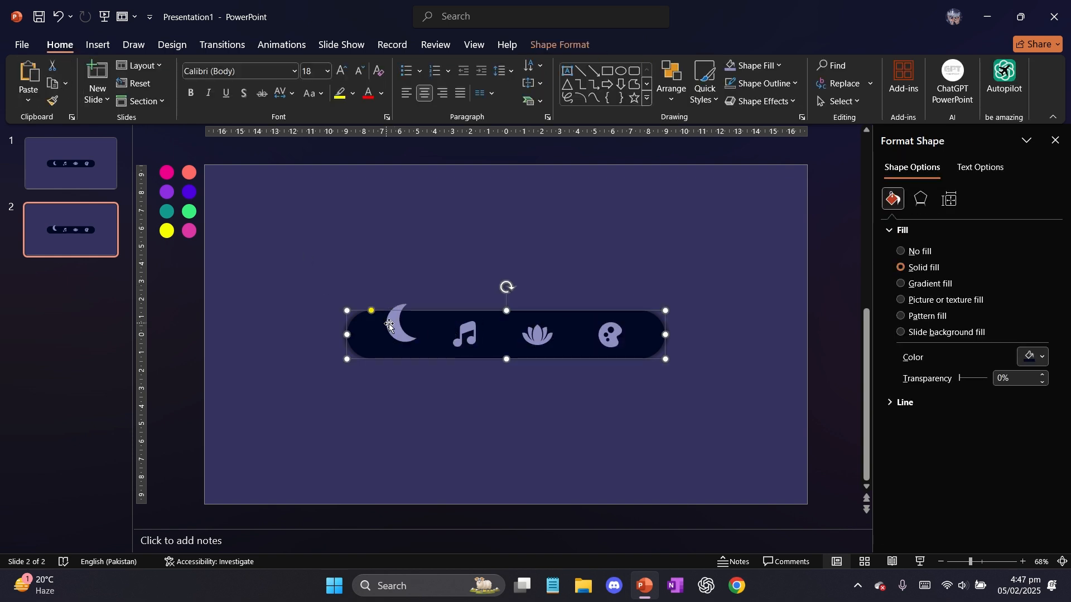
left_click(401, 326)
left_click(946, 284)
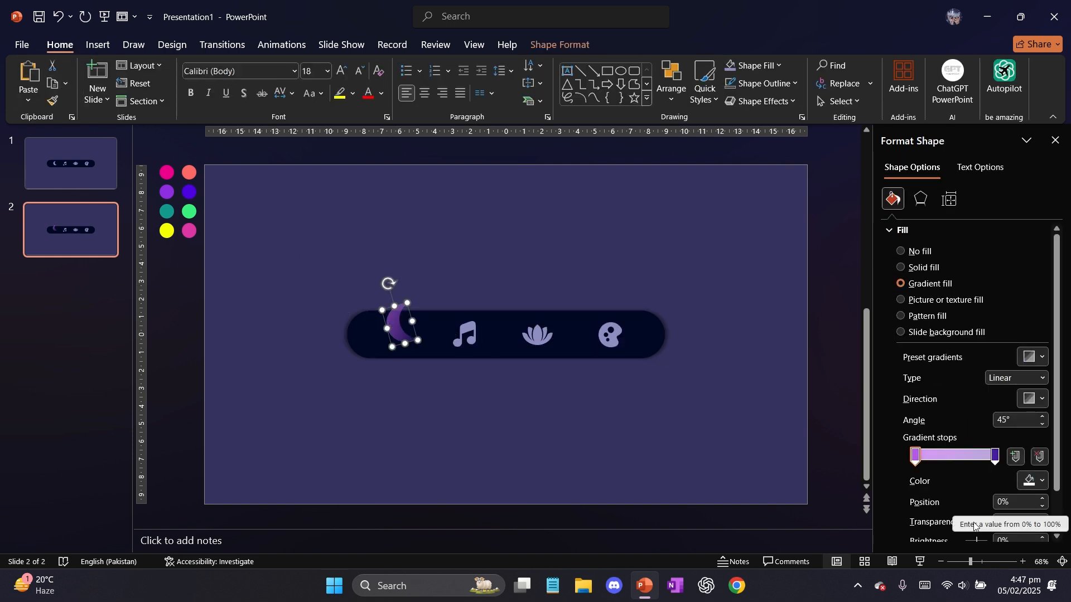
left_click_drag(973, 522, 955, 524)
left_click(999, 459)
left_click(1036, 481)
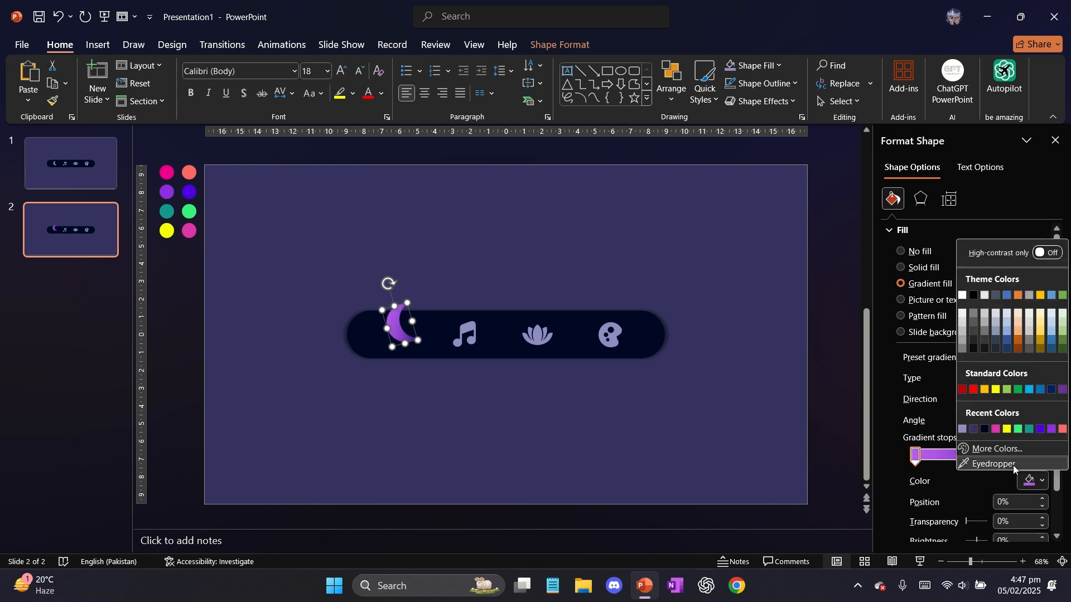
left_click(1013, 465)
left_click(166, 170)
left_click(996, 456)
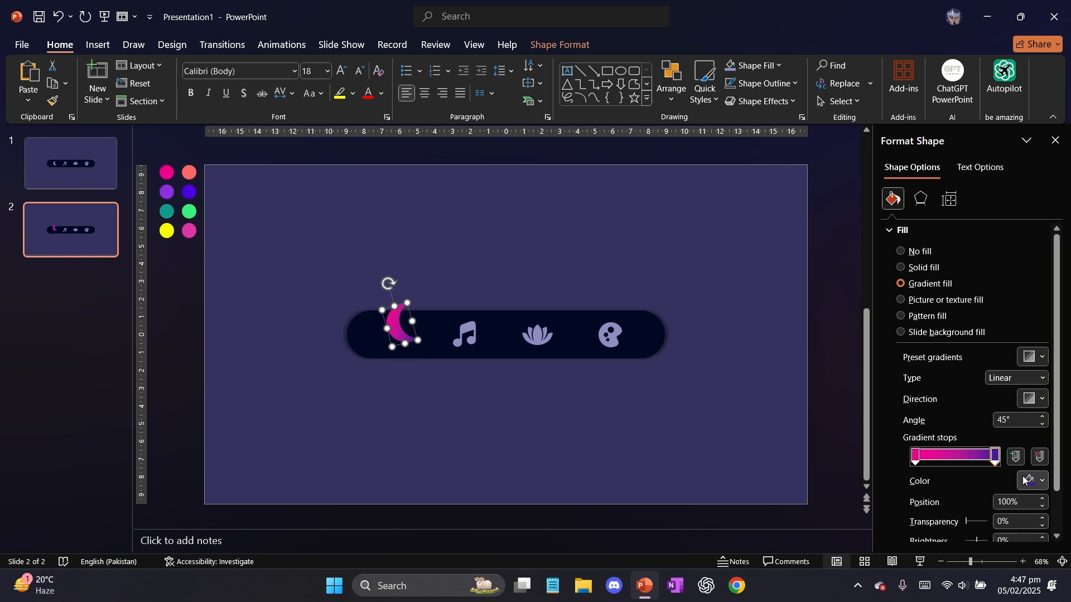
left_click(1036, 481)
left_click(1013, 463)
left_click(189, 171)
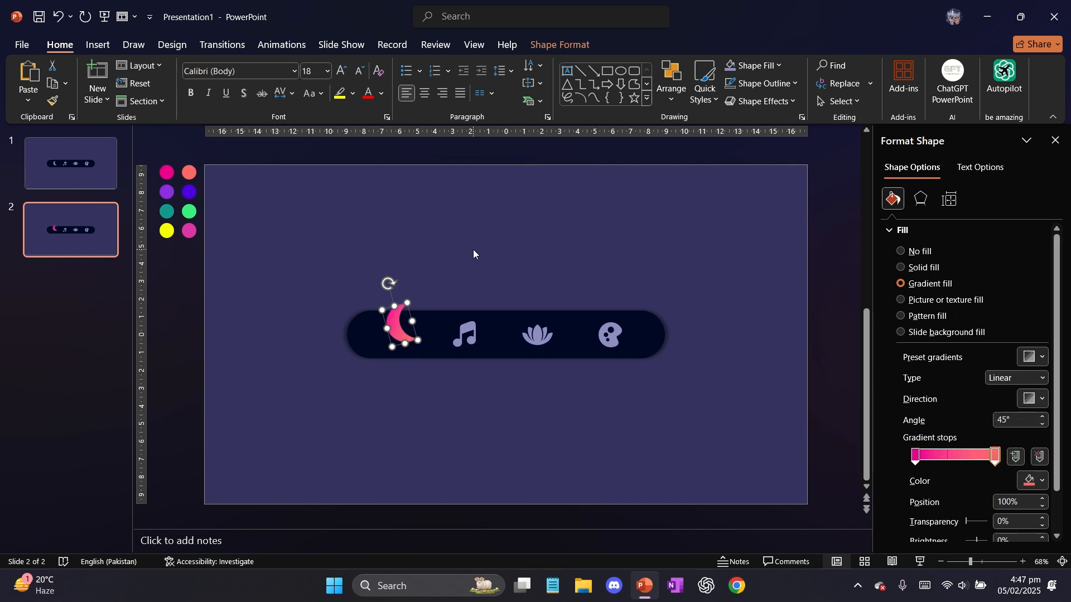
Apply the largest gray glow variation to the moon icon
left_click(545, 48)
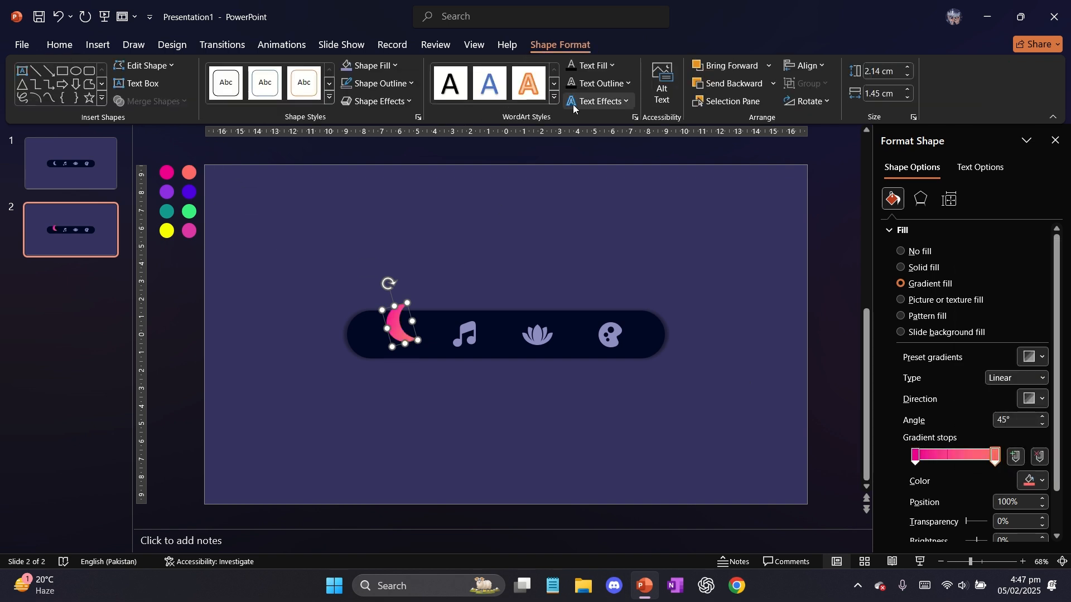
left_click(394, 105)
mouse_move(407, 214)
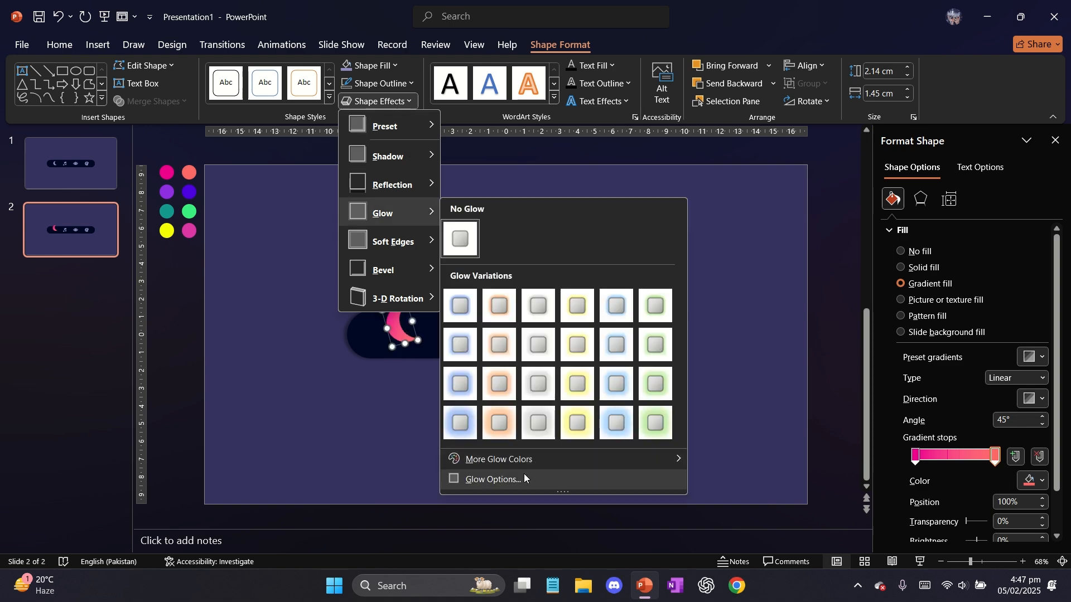
left_click(526, 434)
left_click(463, 296)
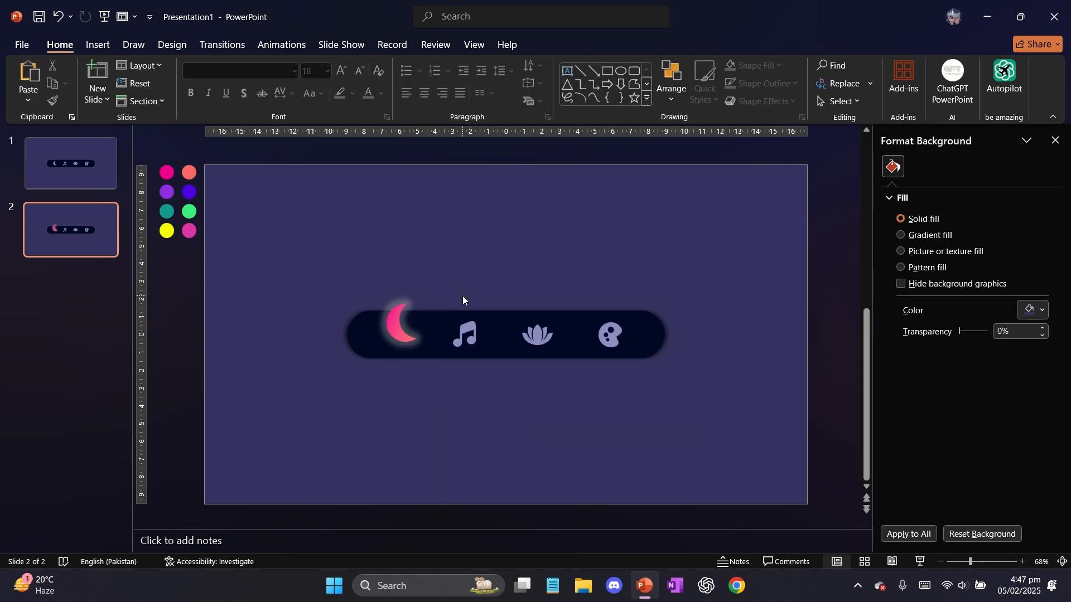
left_click(390, 320)
left_click(337, 275)
Duplicate slide 1 three times and move the slide with the coloured moon to second place
right_click(102, 249)
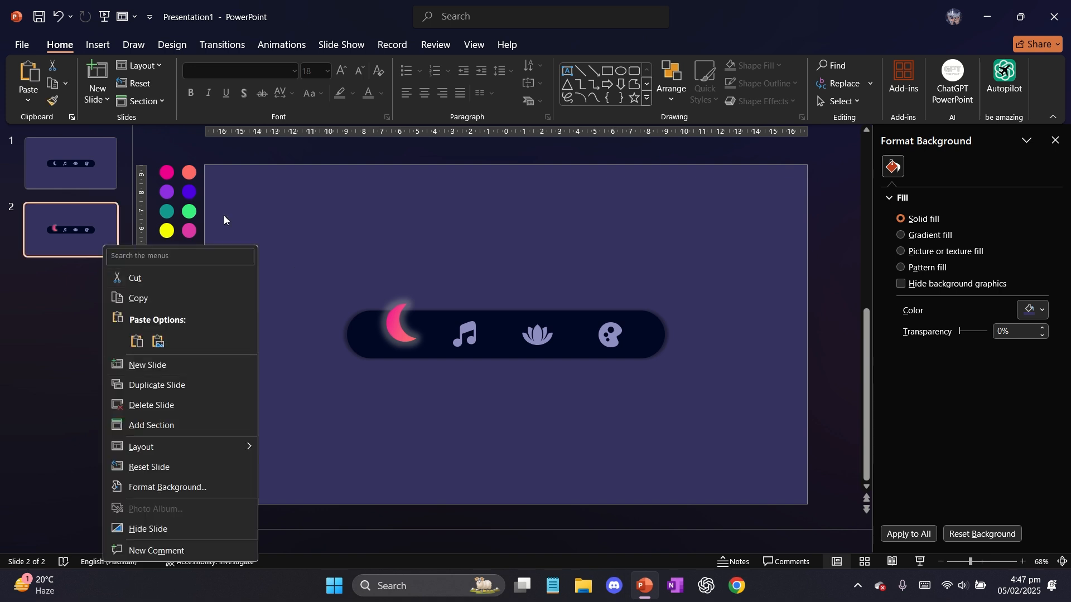
right_click(81, 166)
left_click(137, 303)
right_click(91, 175)
left_click(133, 314)
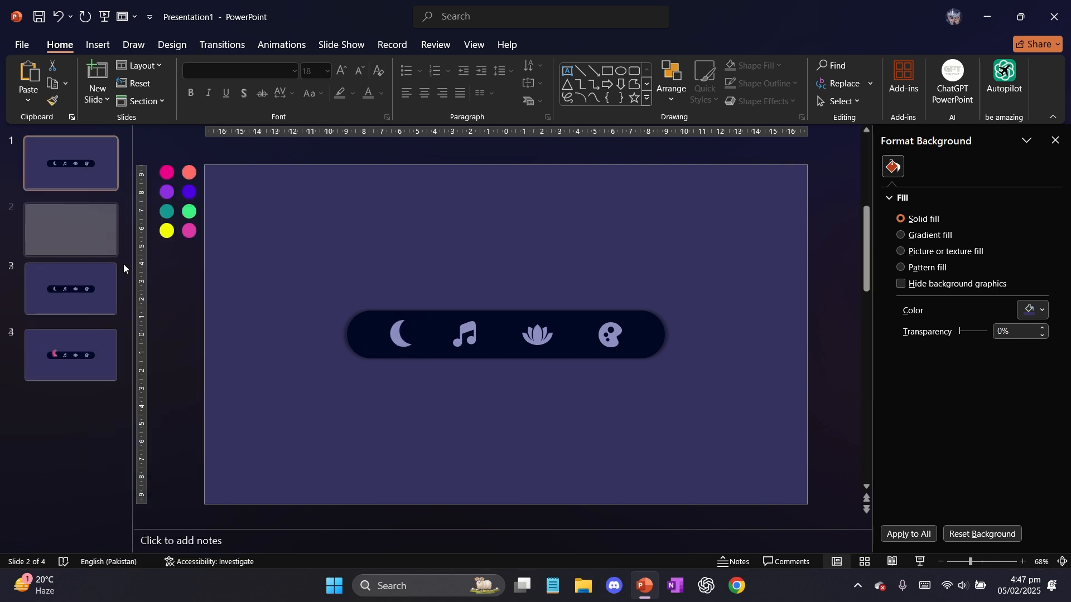
right_click(91, 229)
left_click(134, 368)
left_click_drag(105, 414, 88, 216)
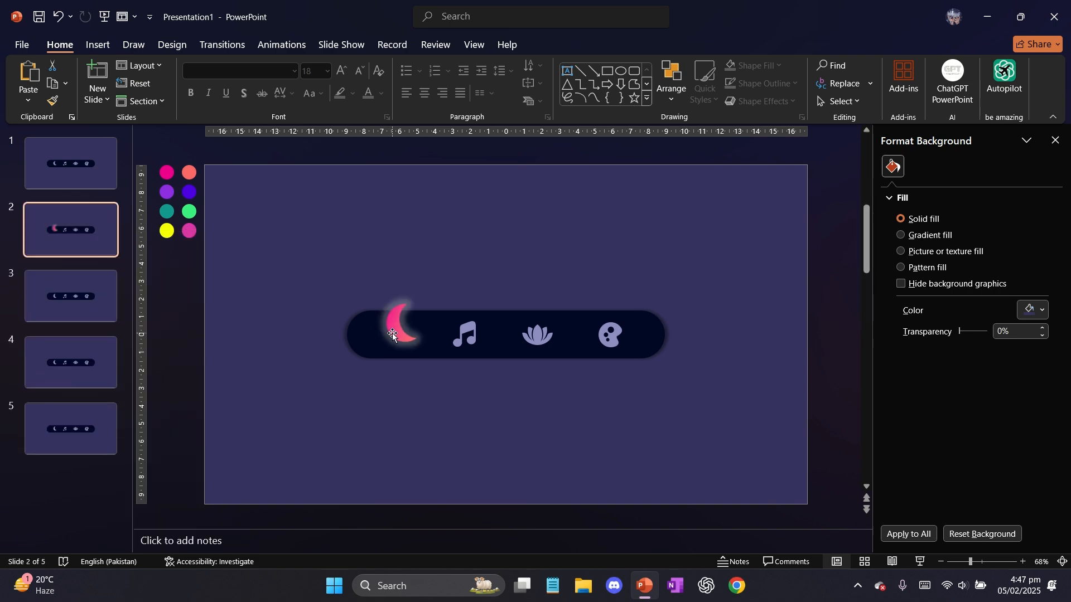
Check the moon's size on slide 2, then enlarge slide 3's music note to 2.14 × 1.81 cm and raise it on the bar
left_click(391, 331)
left_click(576, 37)
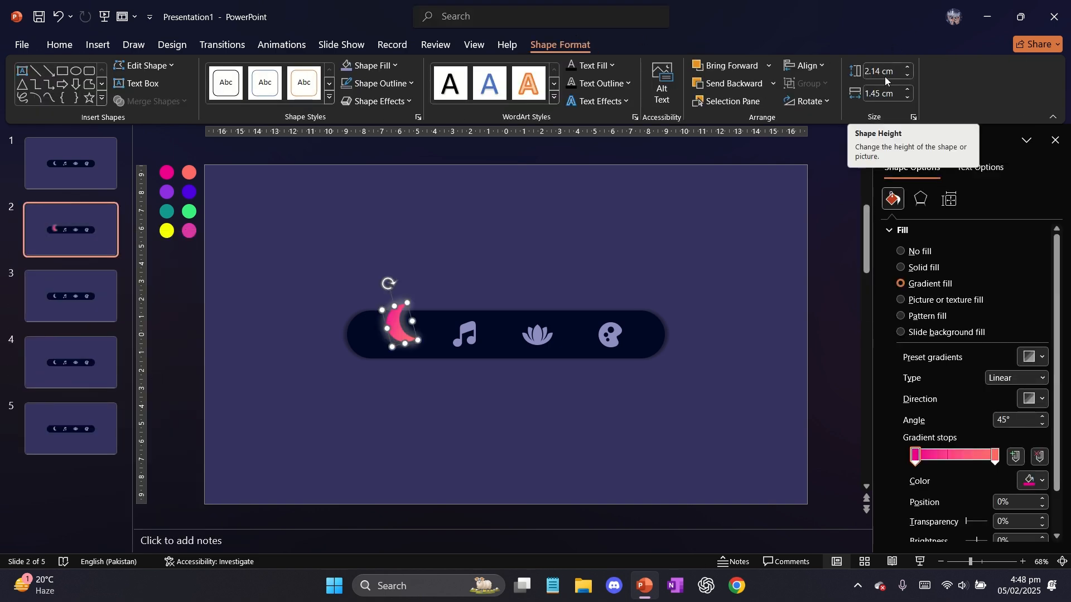
left_click(106, 303)
left_click(470, 327)
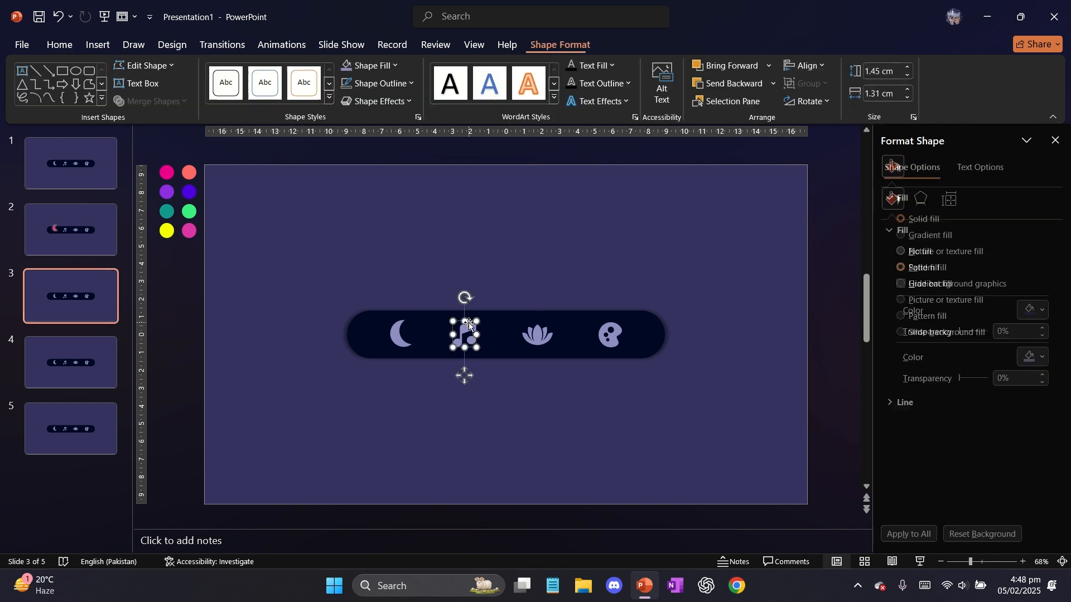
mouse_move(477, 321)
left_mouse_down()
mouse_move(486, 316)
mouse_move(469, 319)
left_mouse_up()
Give the music note a gradient fill, sampling its first stop from the purple circle and its end stop from the blue-violet circle
left_click(931, 284)
left_click(1036, 480)
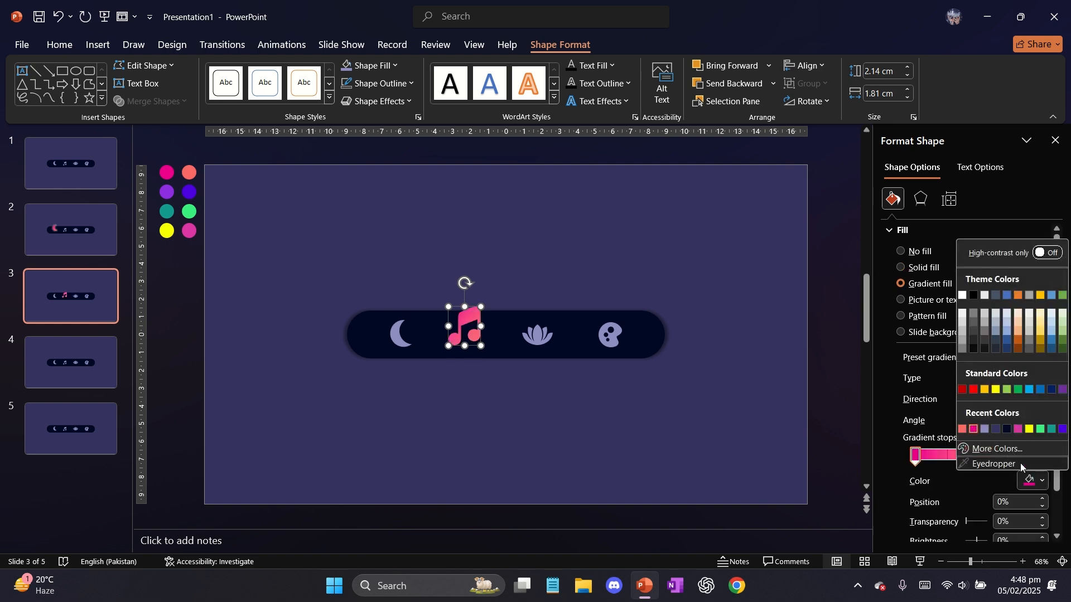
left_click(1019, 463)
left_click(167, 192)
left_click(995, 456)
left_click(1037, 481)
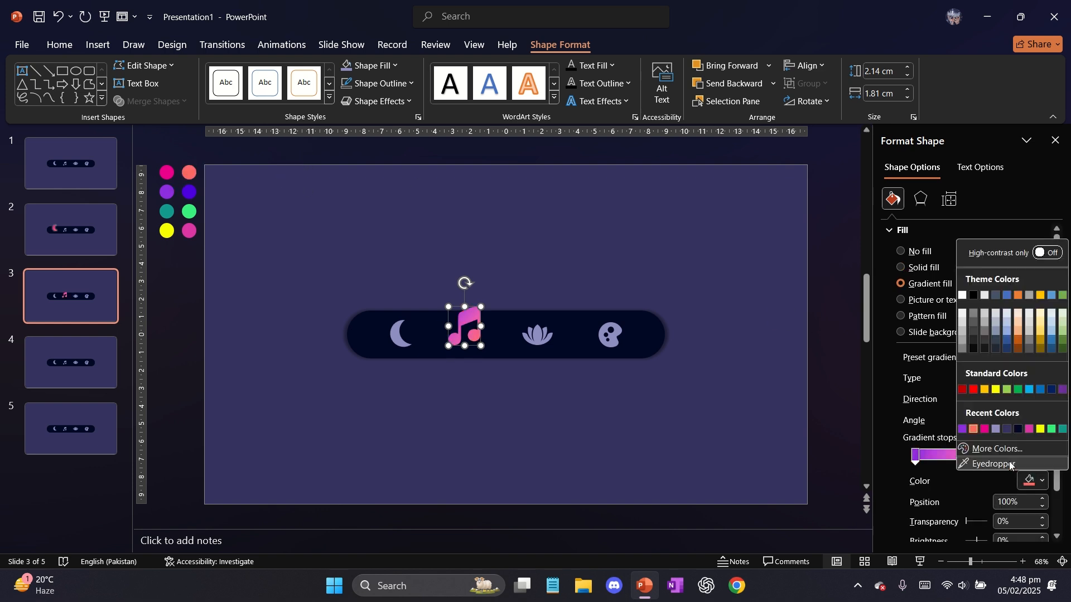
left_click(999, 464)
left_click(187, 194)
left_click(303, 260)
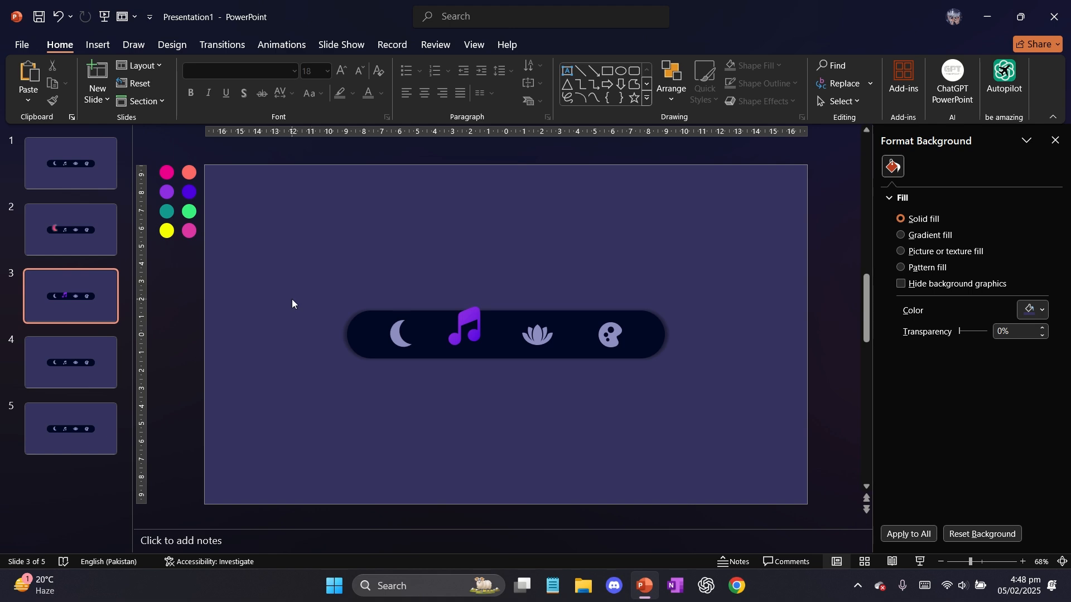
Try the largest gray glow variation on the music note
left_click(465, 330)
left_click(540, 45)
left_click(380, 101)
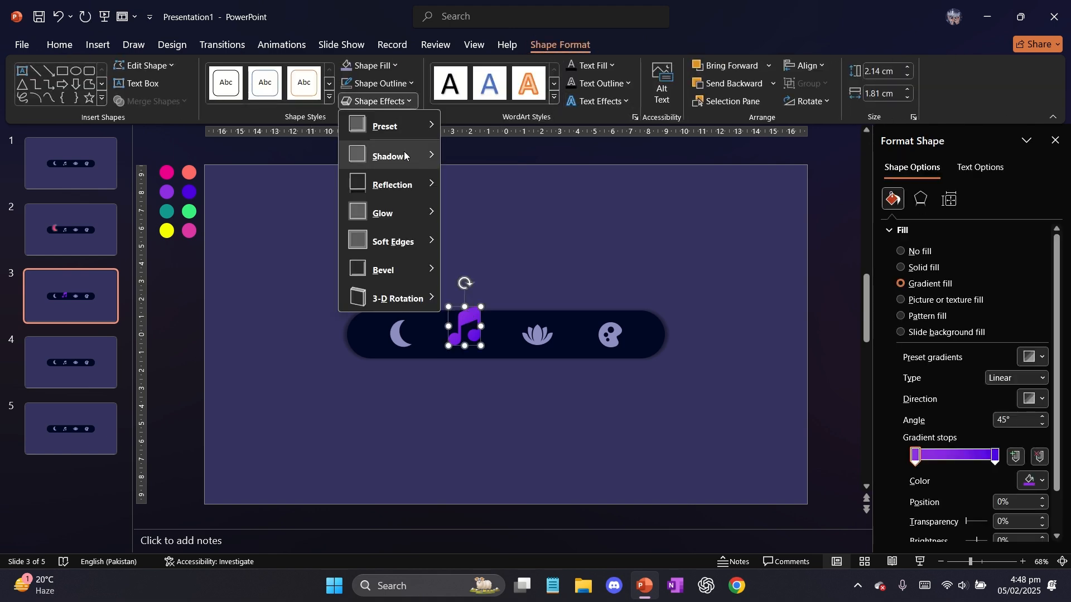
mouse_move(390, 211)
left_click(541, 424)
left_click(327, 247)
Set the music note's glow to 5 point; Gray, Accent color 3
left_click(466, 330)
left_click(560, 44)
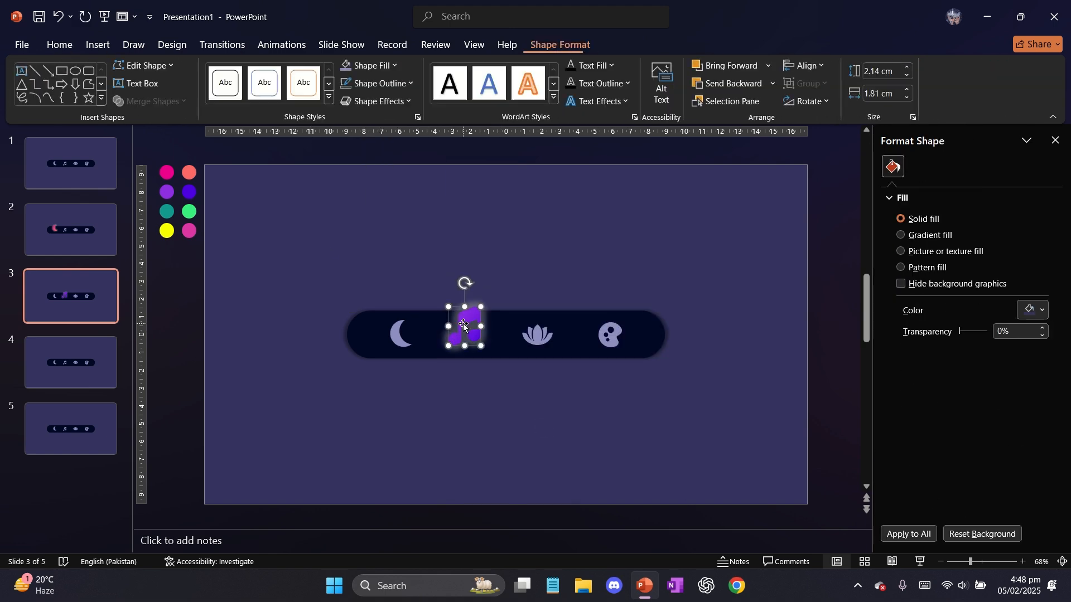
left_click(380, 101)
left_click(540, 308)
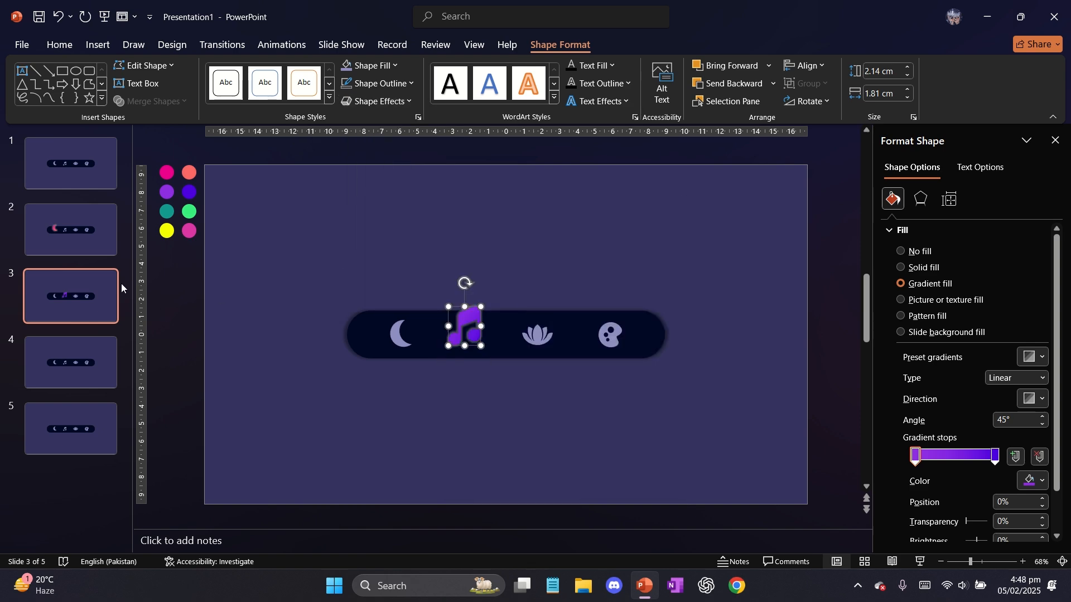
On slide 4, enlarge the lotus icon to 1.74 × 2.68 cm and raise it on the bar
left_click(99, 384)
left_click(544, 329)
left_click_drag(544, 329, 561, 310)
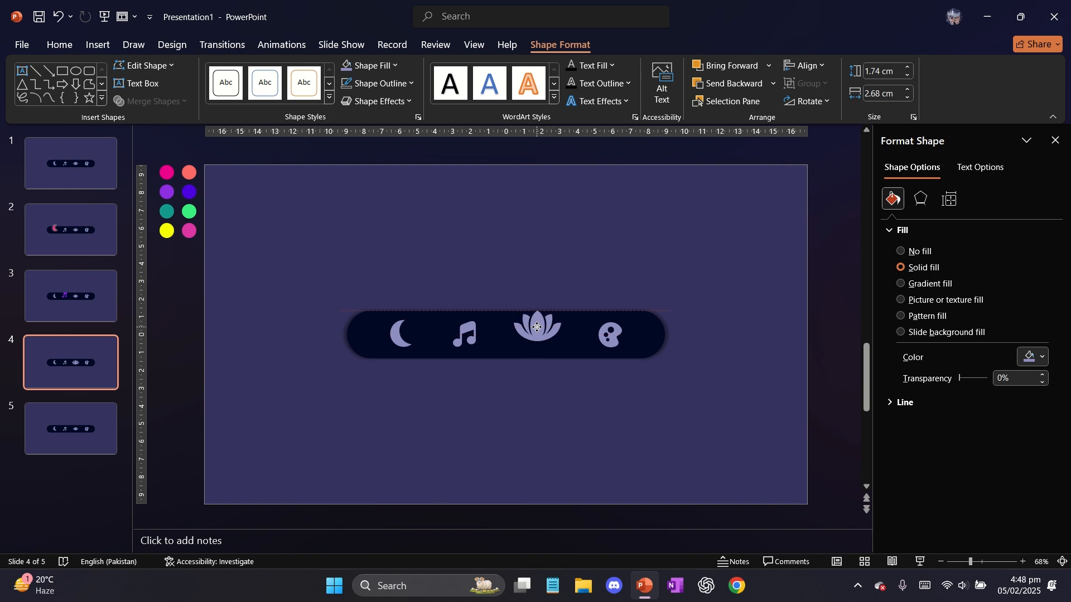
Apply the 5 point; Gray, Accent color 3 glow to the lotus icon
left_click(377, 101)
mouse_move(378, 210)
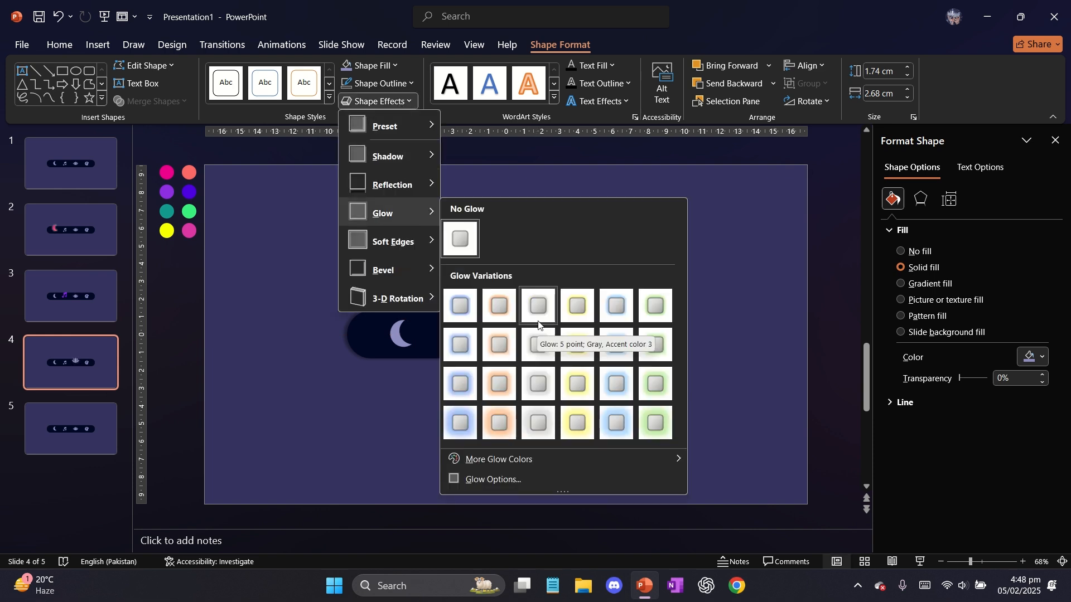
left_click(540, 304)
Give the lotus a gradient fill, sampling its first stop from the teal circle and its end stop from the green circle
left_click(938, 283)
left_click(1033, 480)
left_click(993, 466)
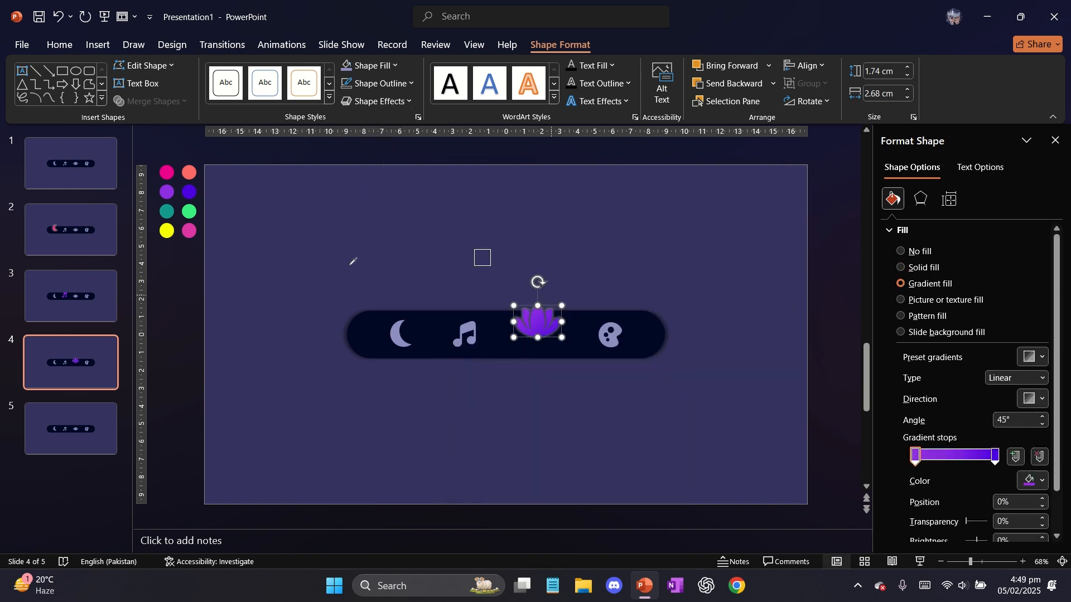
left_click(168, 210)
left_click(994, 456)
left_click(1032, 480)
left_click(993, 465)
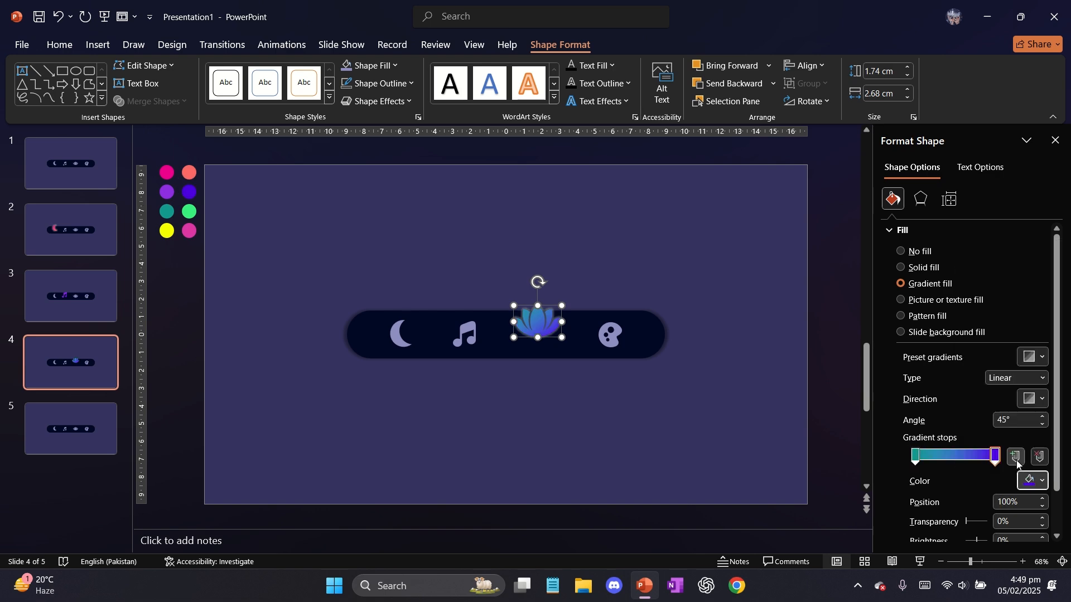
left_click(189, 211)
left_click(404, 239)
left_click(537, 324)
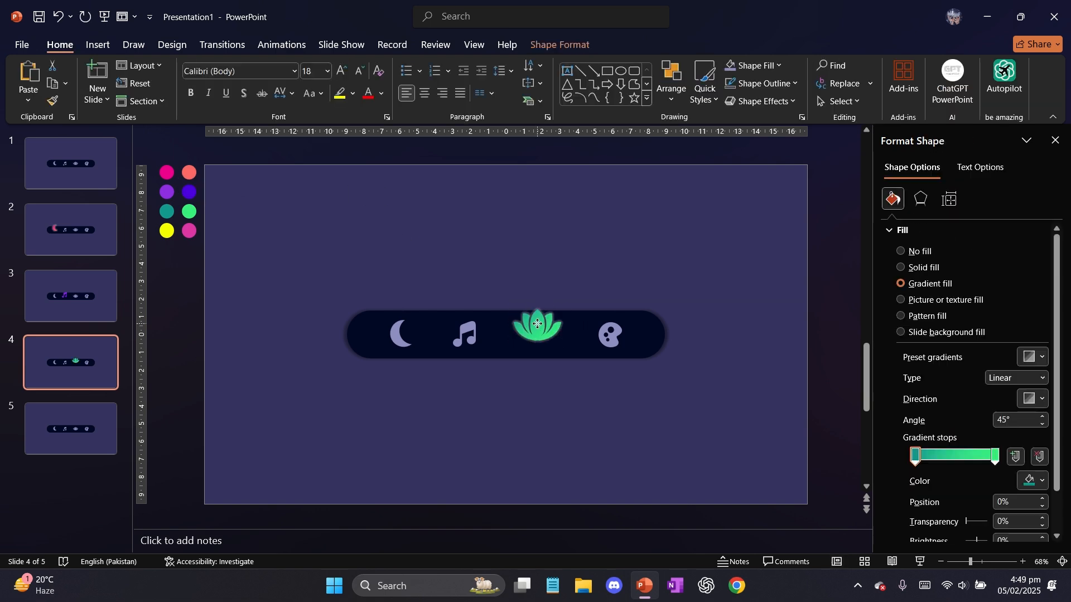
On slide 5, enlarge the paint palette icon around its centre and raise it on the bar
left_click(39, 423)
left_click(613, 335)
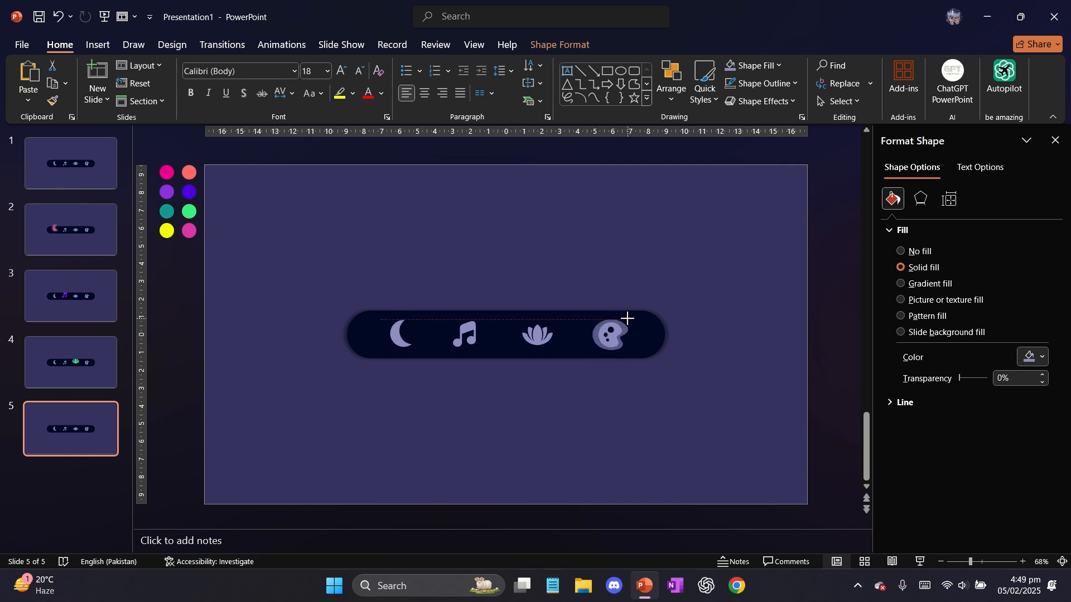
left_click(623, 335)
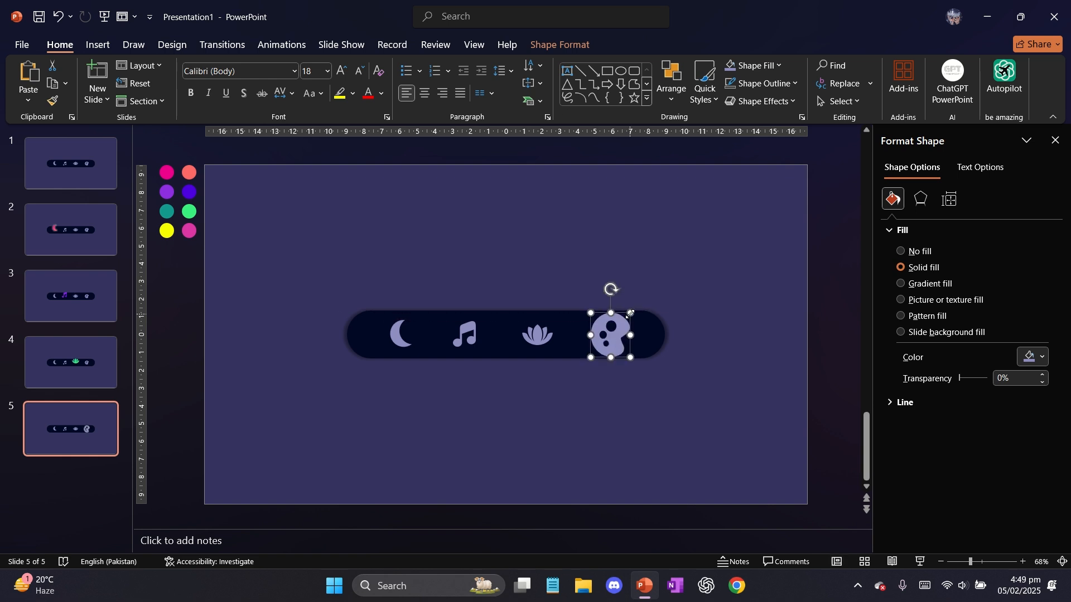
left_click_drag(610, 344, 611, 335)
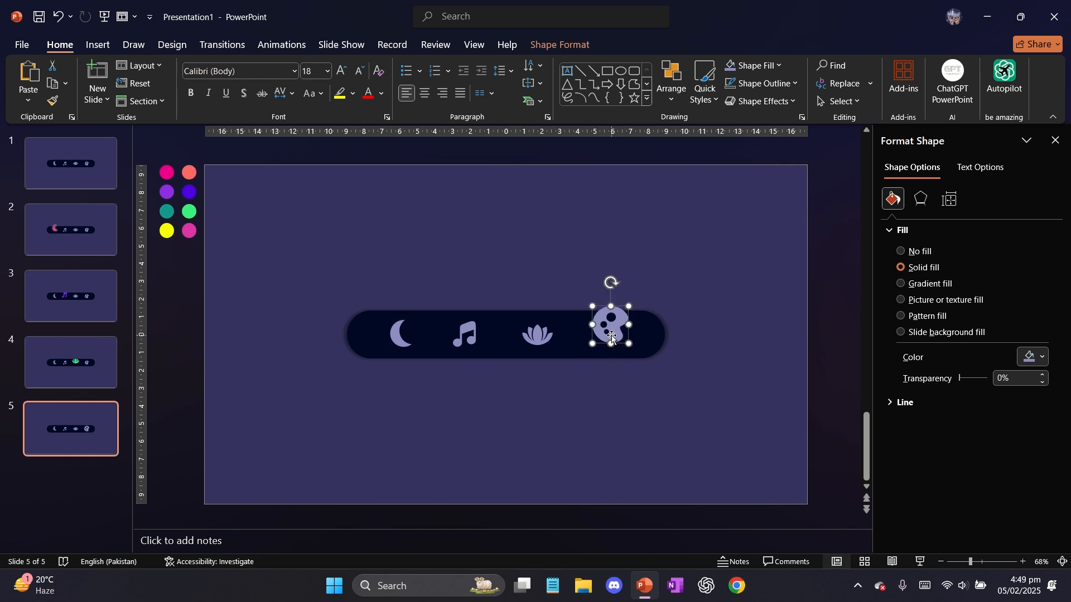
Give the paint palette icon a gradient fill, sampling its first stop from the yellow circle and its end stop from the magenta circle
left_click(930, 284)
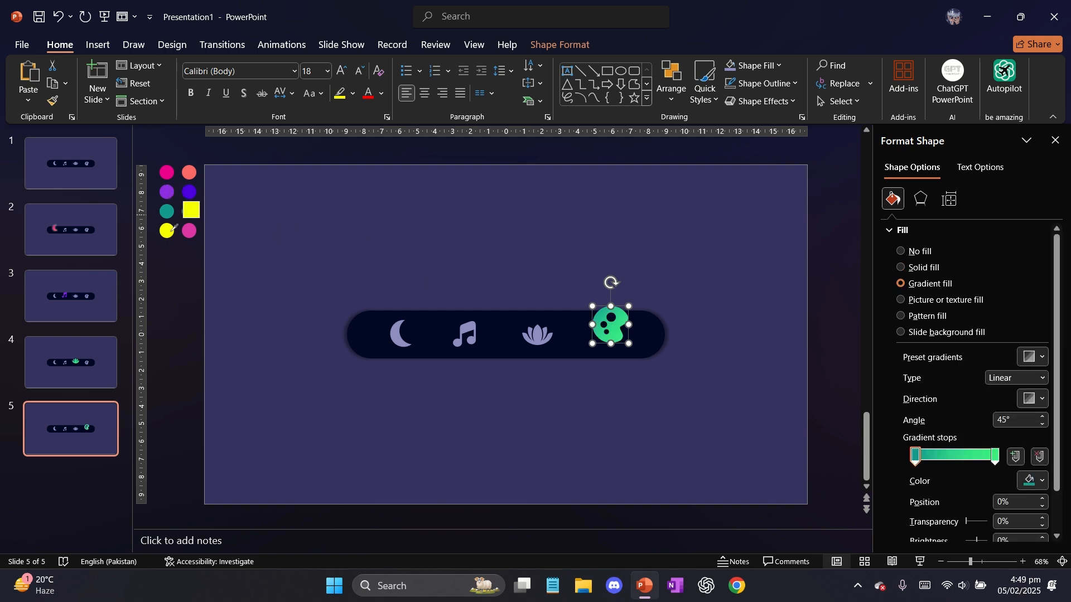
left_click(167, 231)
left_click(995, 456)
left_click(1042, 481)
left_click(993, 461)
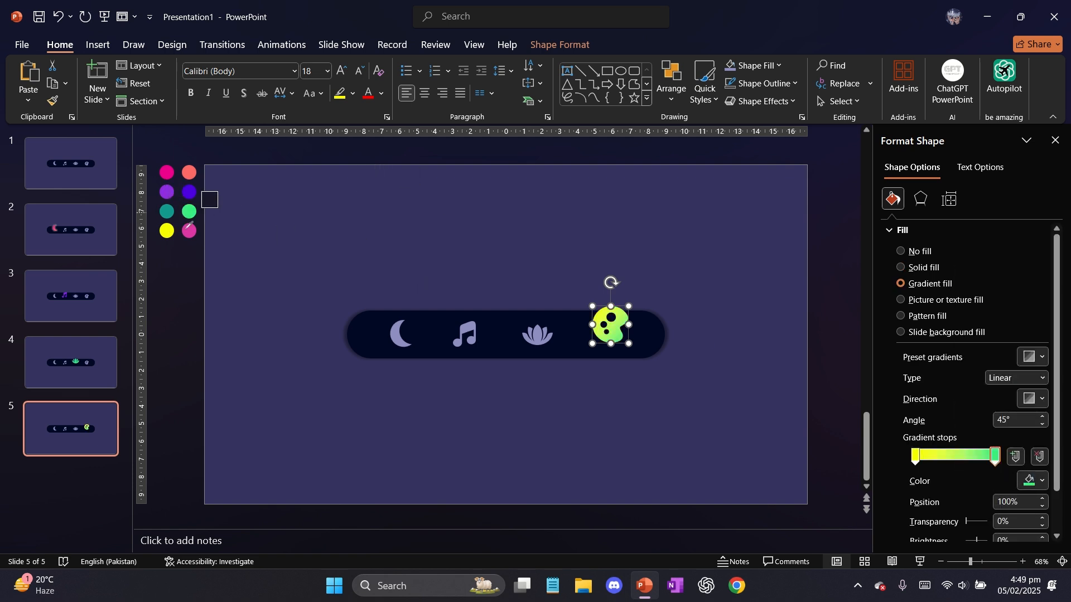
left_click(186, 230)
left_click(559, 276)
Apply a glow effect to the paint palette icon on slide 5 and close the Format Shape pane
left_click(614, 321)
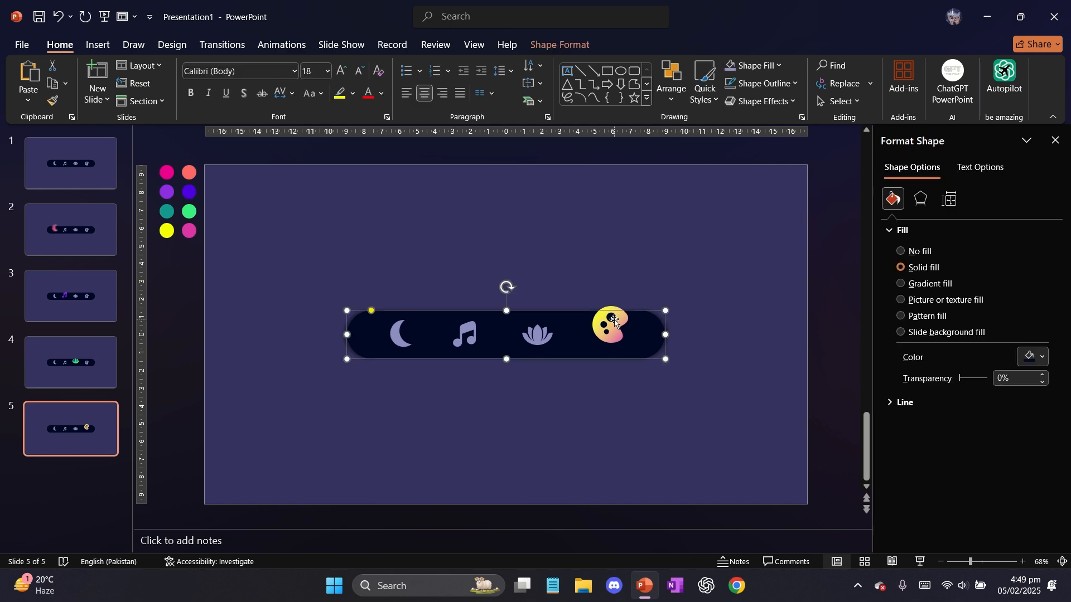
left_click(616, 310)
left_click(554, 45)
left_click(408, 101)
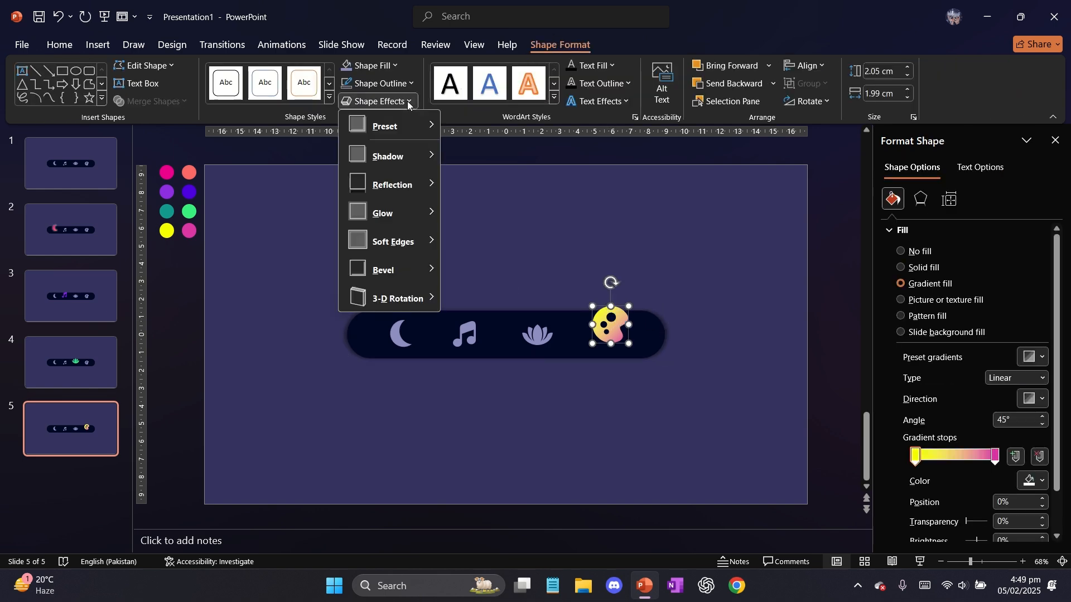
left_click(553, 303)
left_click(553, 303)
left_click(1054, 140)
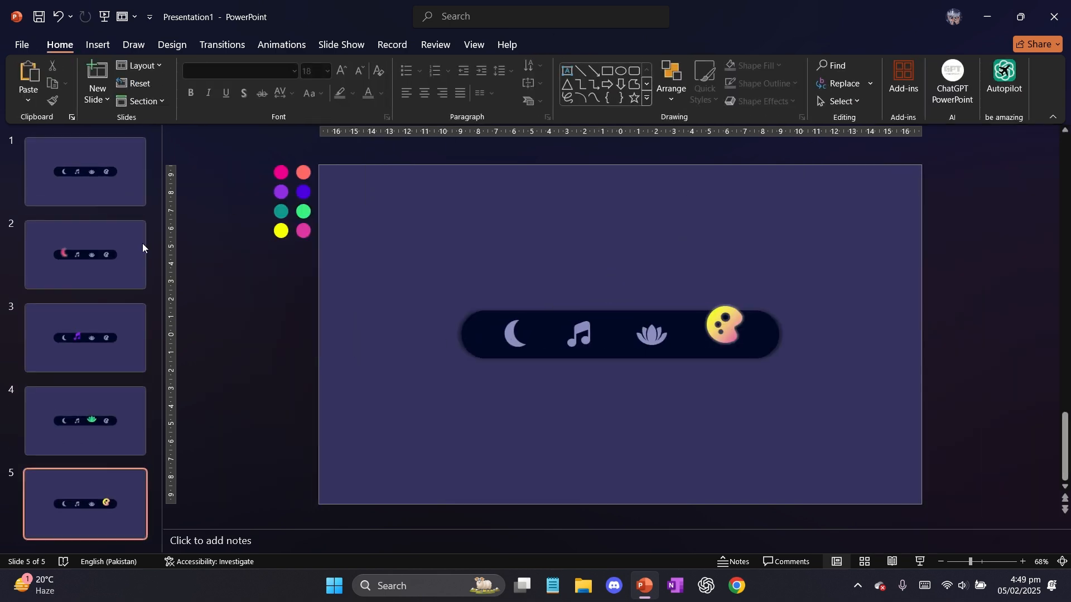
On slide 2, change the moon icon's glow to the subtler gray glow used on the other highlighted icons
left_click(109, 267)
left_click(508, 330)
left_click(560, 45)
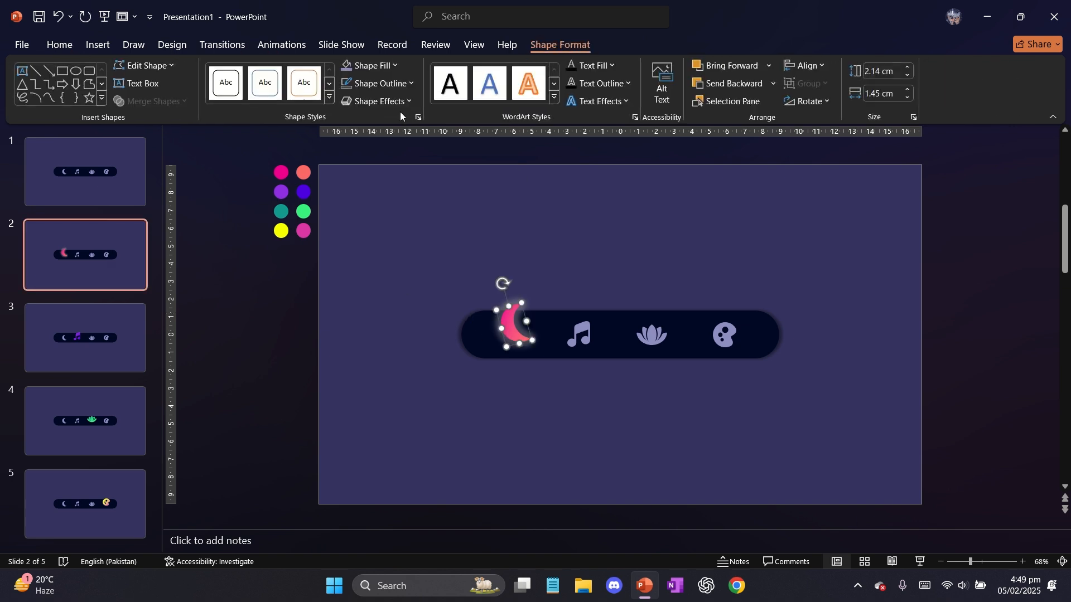
left_click(397, 102)
left_click(437, 264)
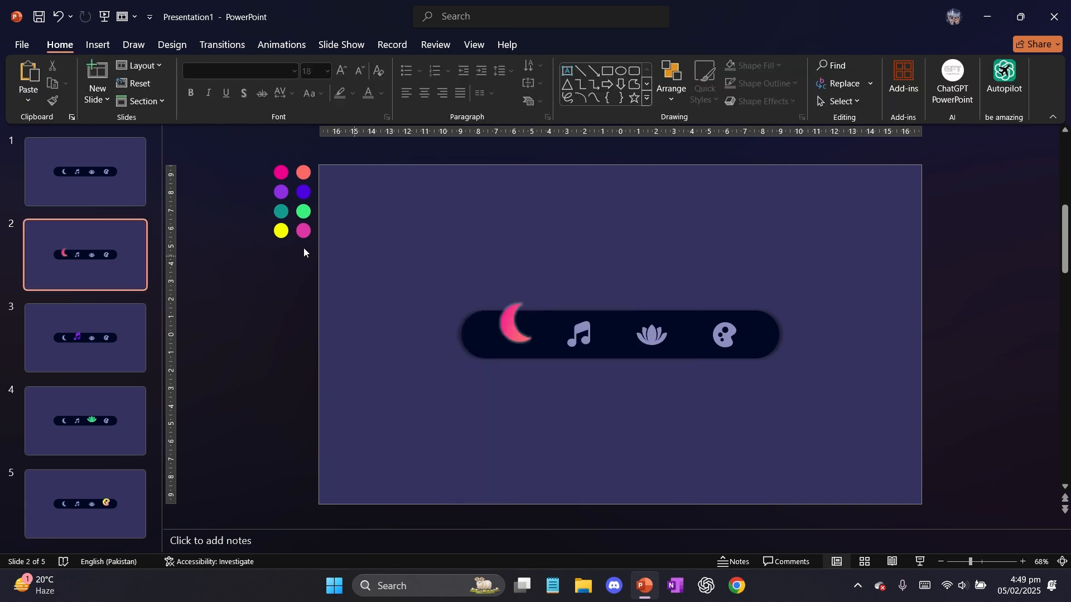
Return to slide 1 and select the moon icon
left_click(130, 201)
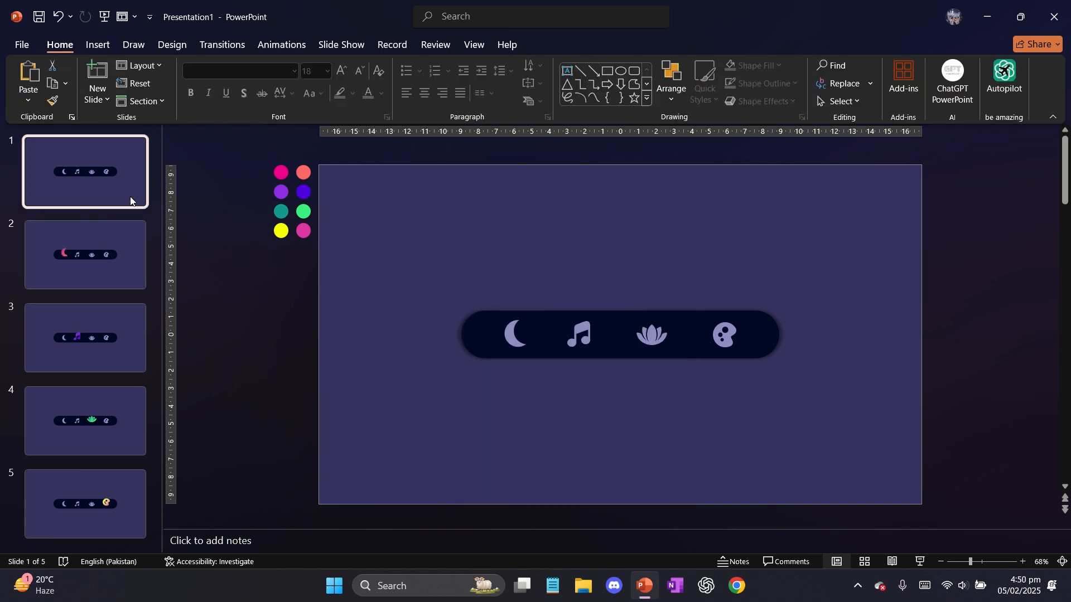
left_click(513, 334)
right_click(513, 333)
left_click(551, 426)
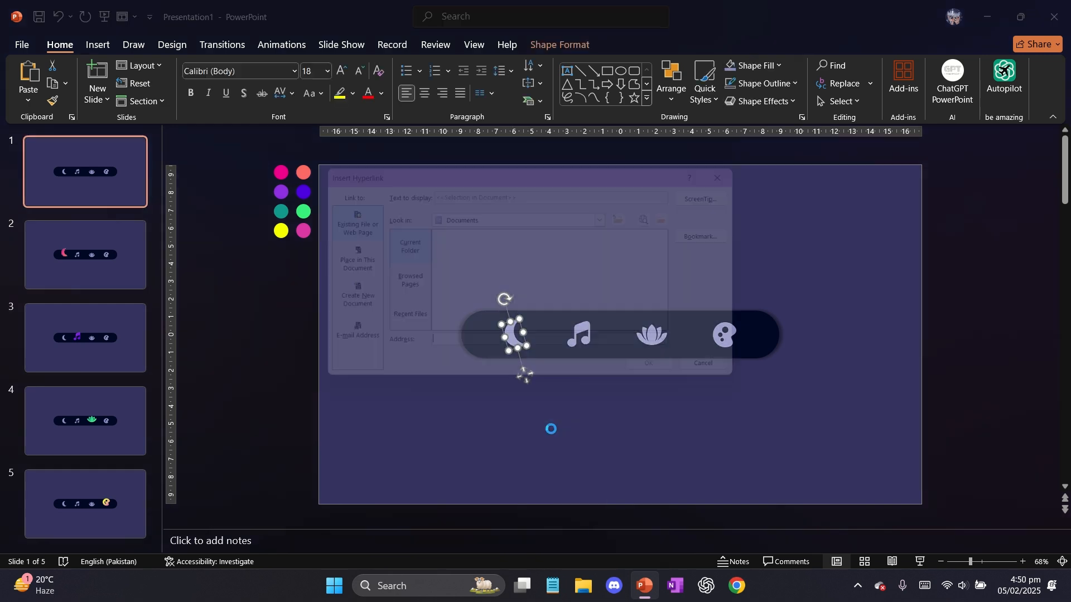
left_click(749, 168)
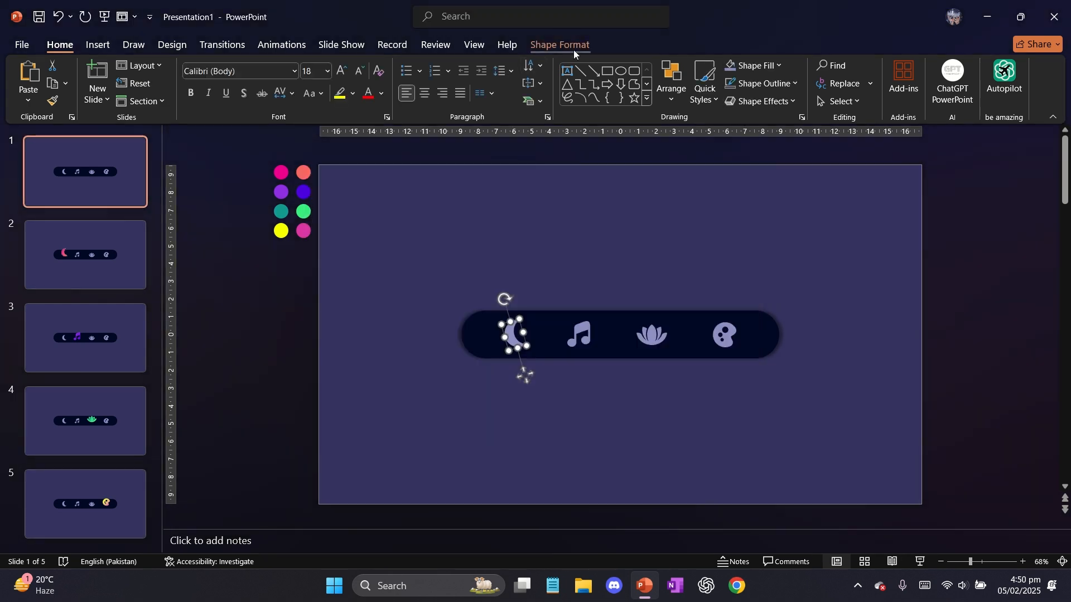
left_click(573, 47)
Add a mouse-over action to the moon icon on slide 1 that hyperlinks to Next Slide
left_click(98, 45)
left_click(467, 81)
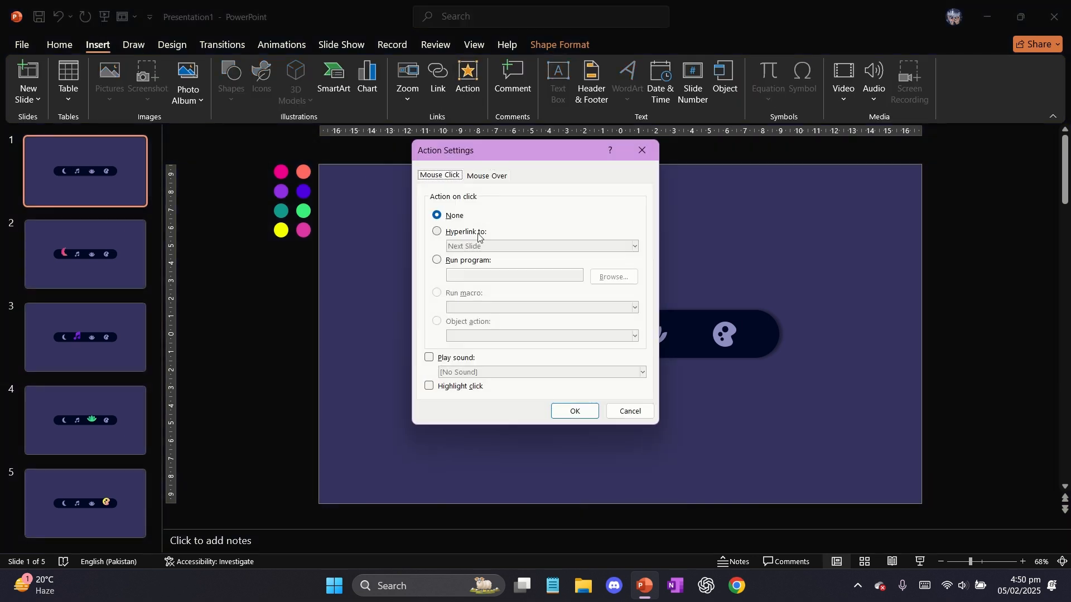
left_click(475, 232)
left_click(480, 246)
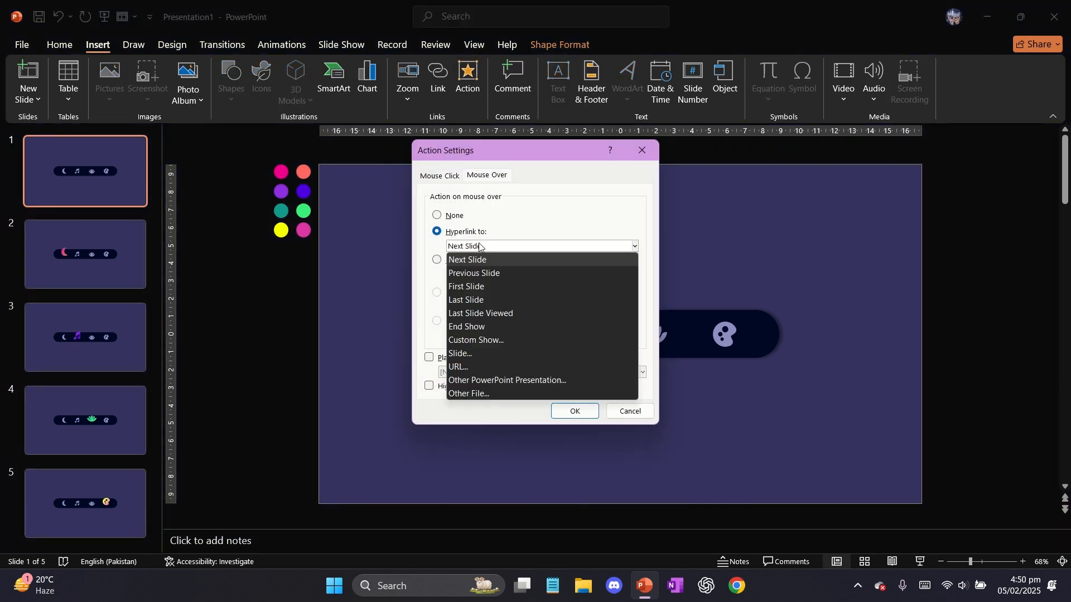
left_click(494, 259)
left_click(566, 412)
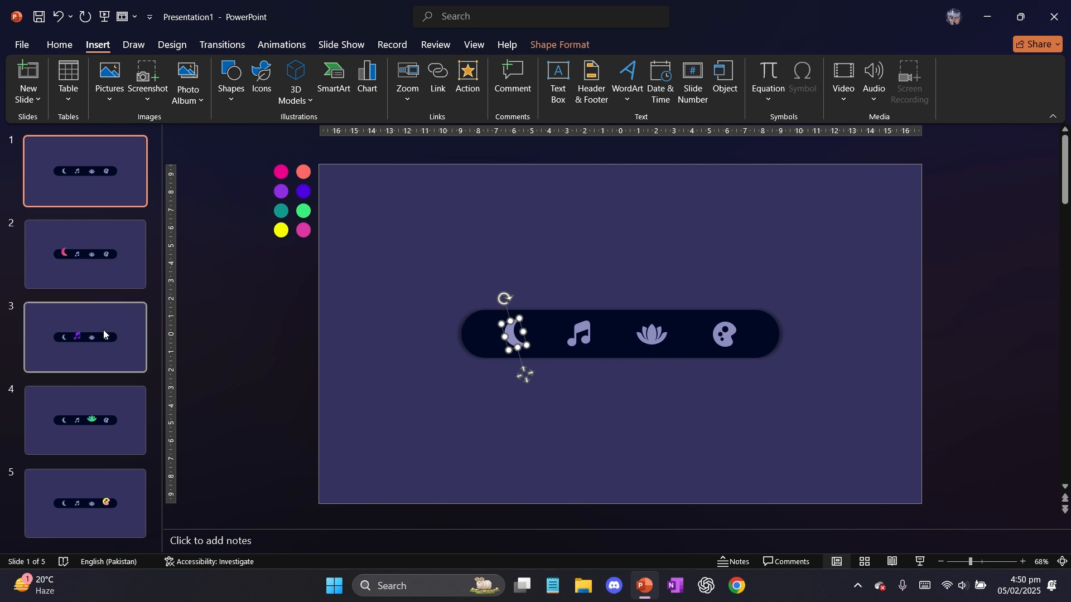
Add a mouse-over action to the music note icon on slide 1 that hyperlinks to Slide 3
left_click(578, 330)
left_click(463, 78)
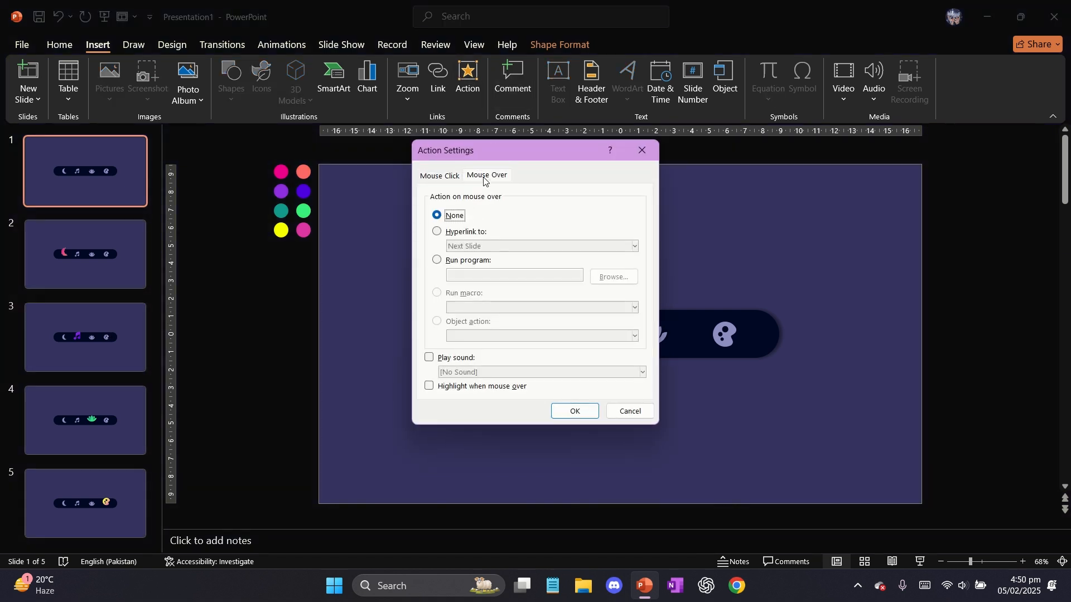
left_click(465, 232)
left_click(472, 246)
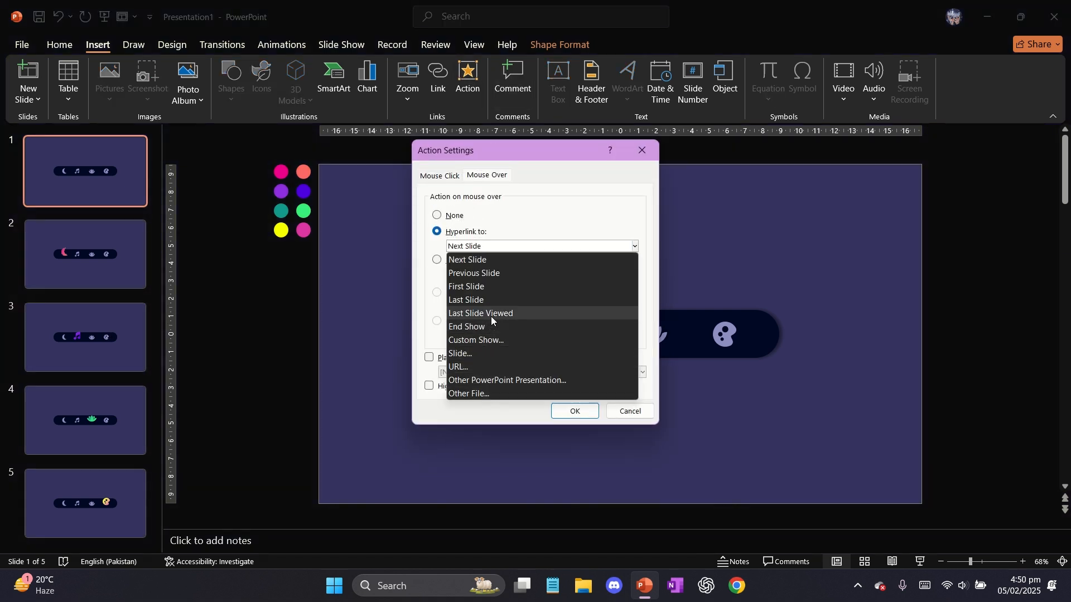
left_click(496, 338)
left_click(578, 221)
left_click(529, 246)
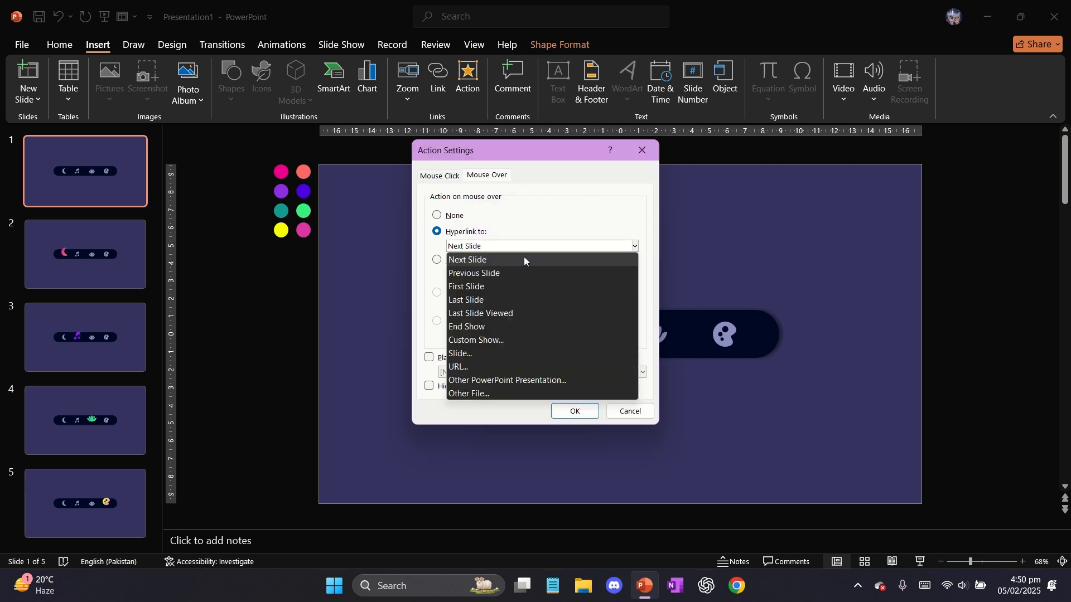
left_click(490, 353)
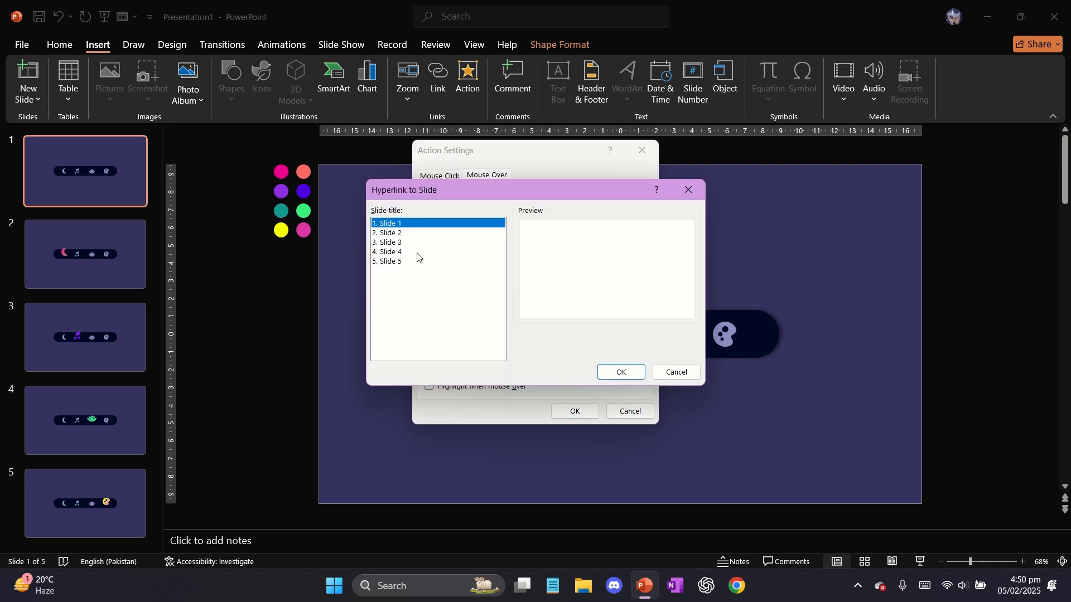
left_click(391, 242)
left_click(620, 372)
key("Return")
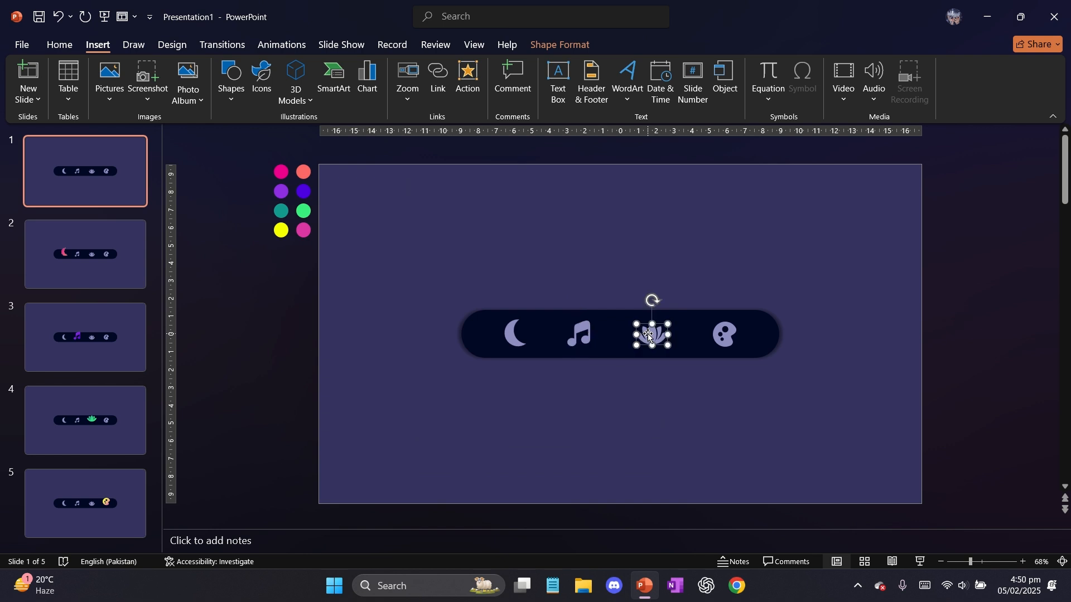
Add a mouse-over action to the lotus icon on slide 1 that hyperlinks to Slide 4
left_click(468, 83)
left_click(487, 175)
left_click(467, 233)
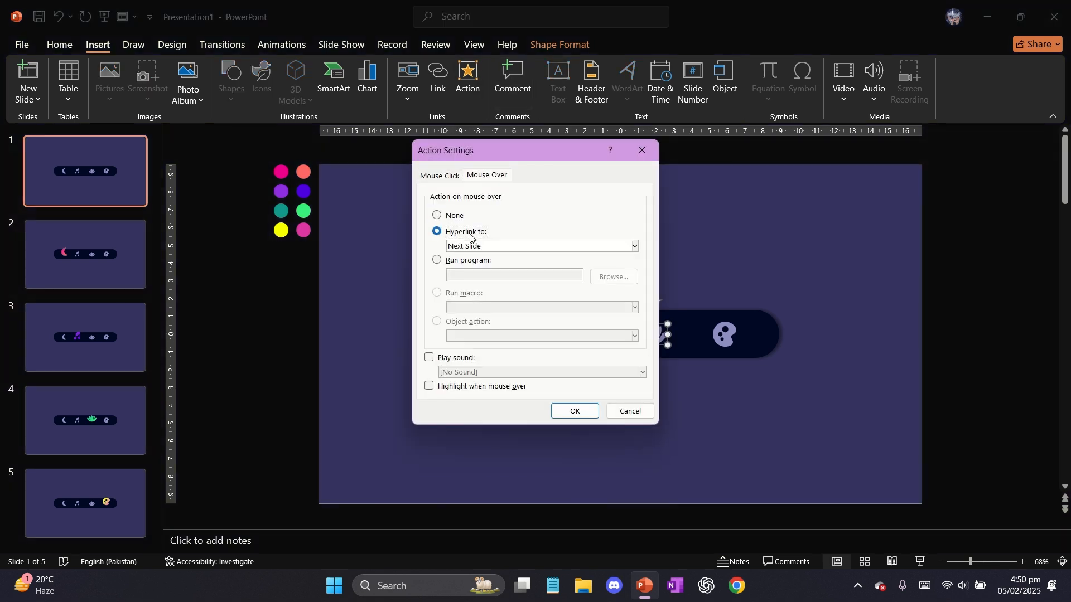
left_click(481, 246)
left_click(480, 351)
left_click(402, 252)
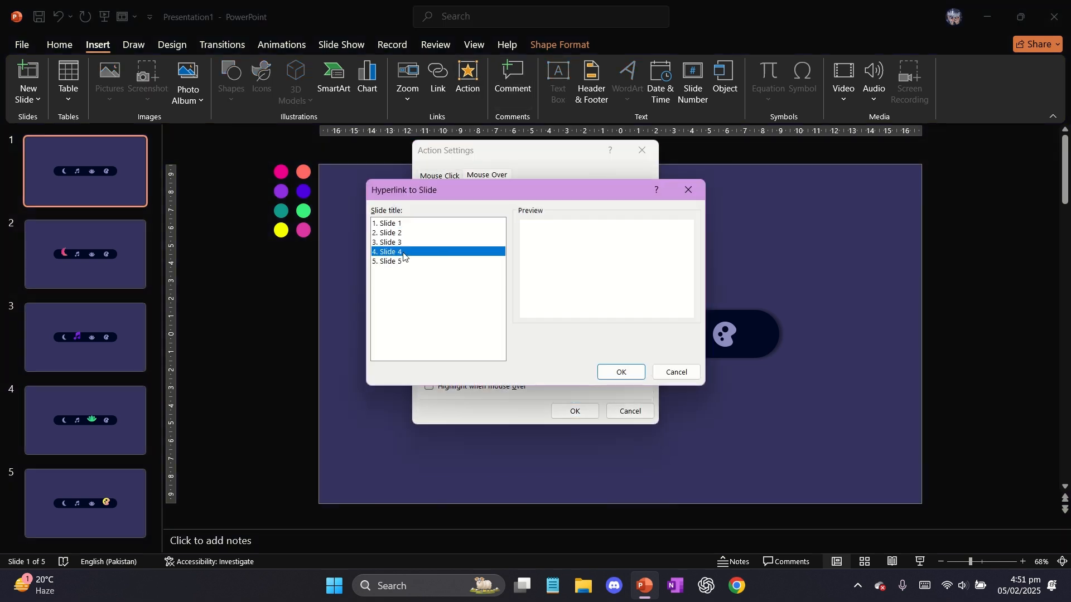
left_click(622, 380)
left_click(581, 411)
Add a mouse-over action to the paint palette icon on slide 1 that hyperlinks to Slide 5
left_click(468, 82)
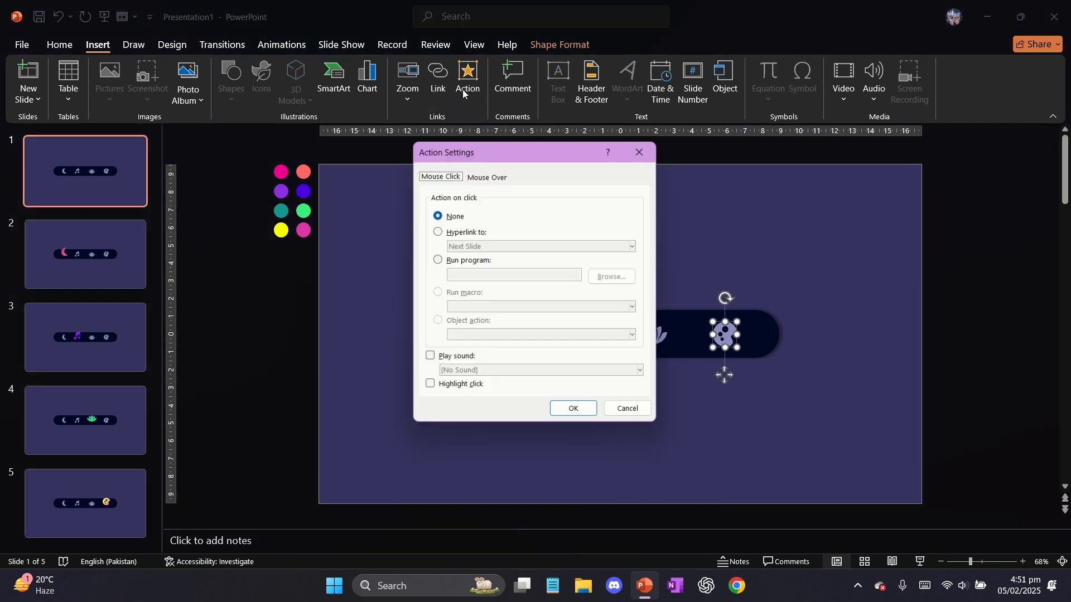
left_click(486, 176)
left_click(466, 232)
left_click(470, 248)
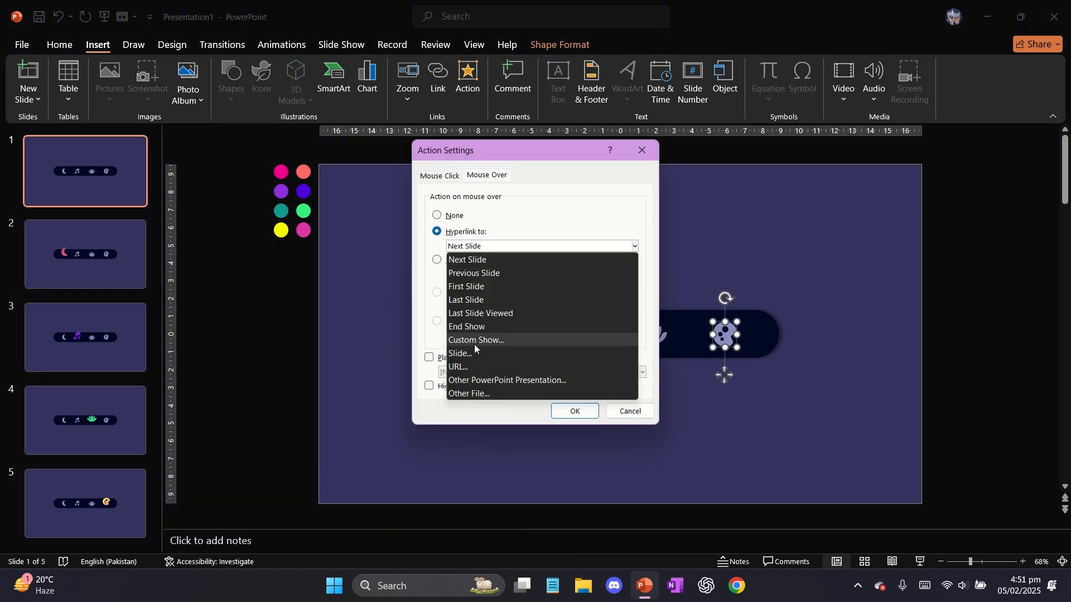
left_click(480, 350)
left_click(400, 261)
left_click(628, 371)
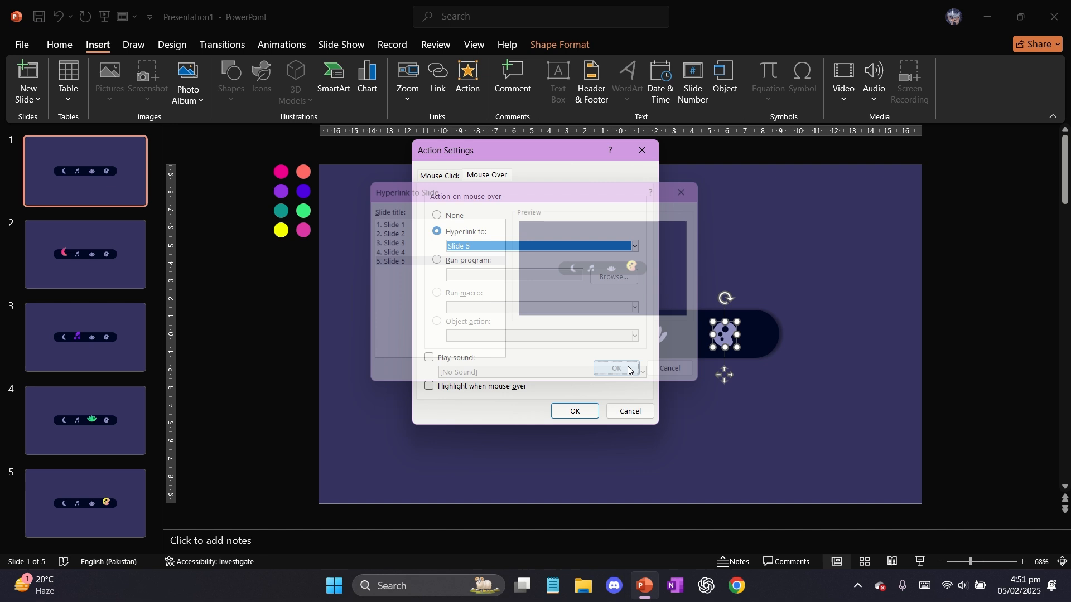
left_click(575, 412)
Play the slide show from the beginning to test the icon links, and exit back to slide 1
left_click(342, 44)
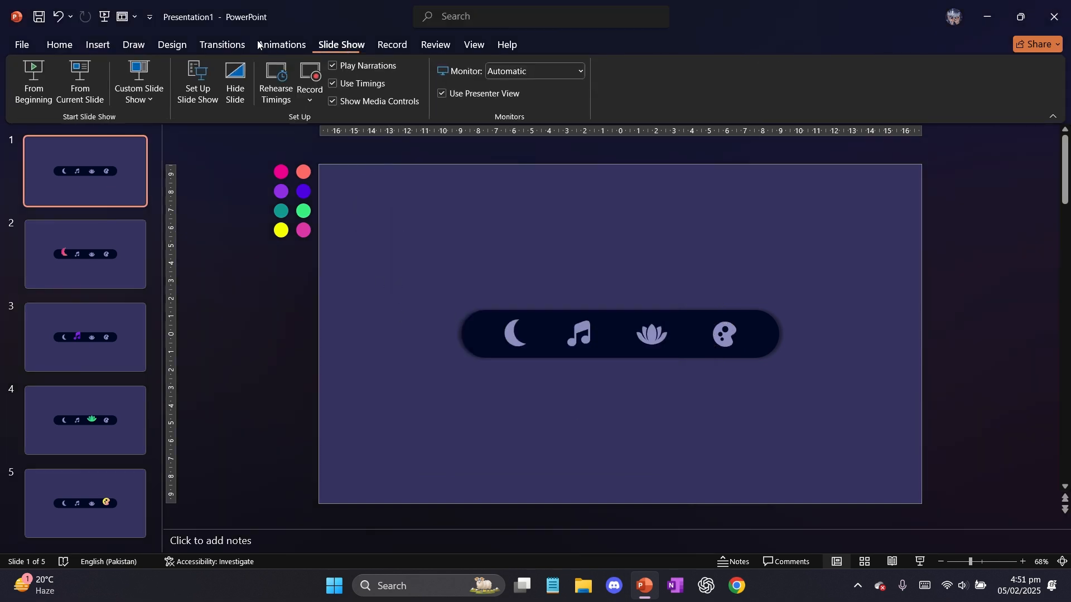
left_click(28, 81)
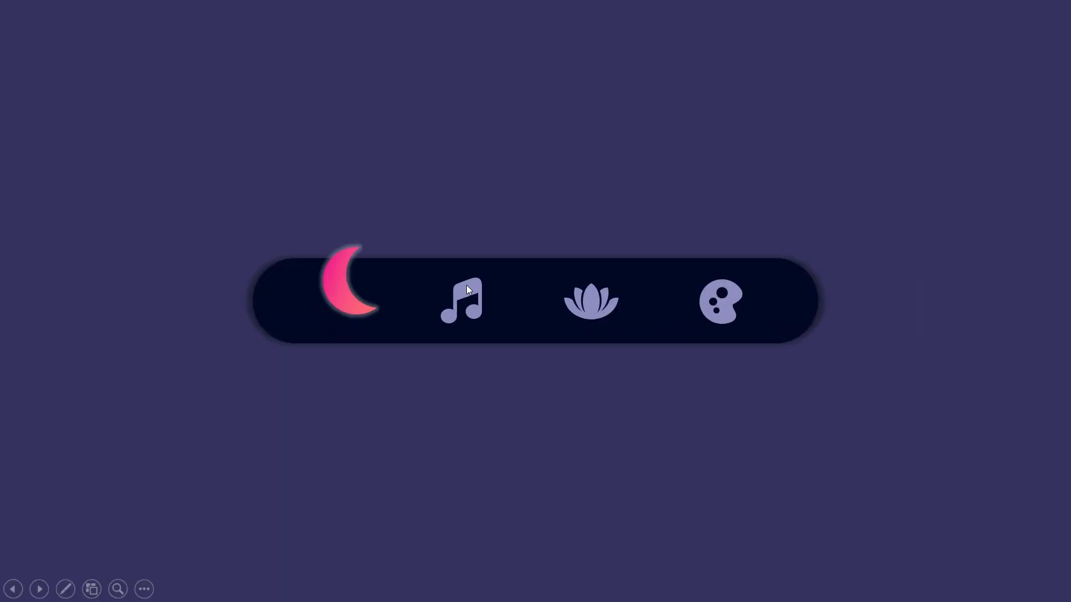
left_click(466, 285)
left_click(594, 316)
left_click(708, 315)
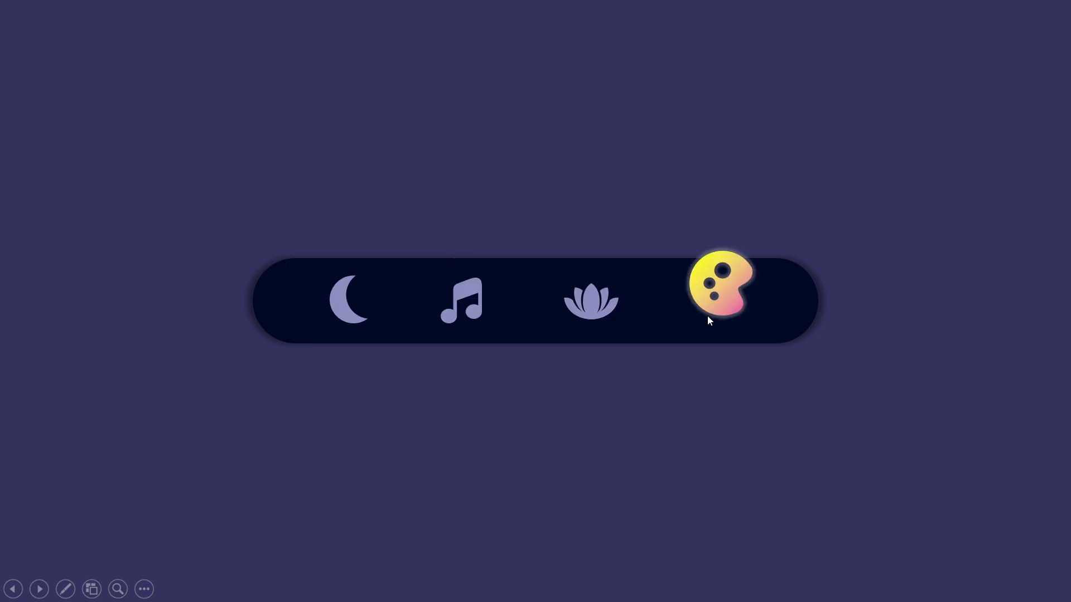
key("Escape")
key("Home")
left_click(519, 339)
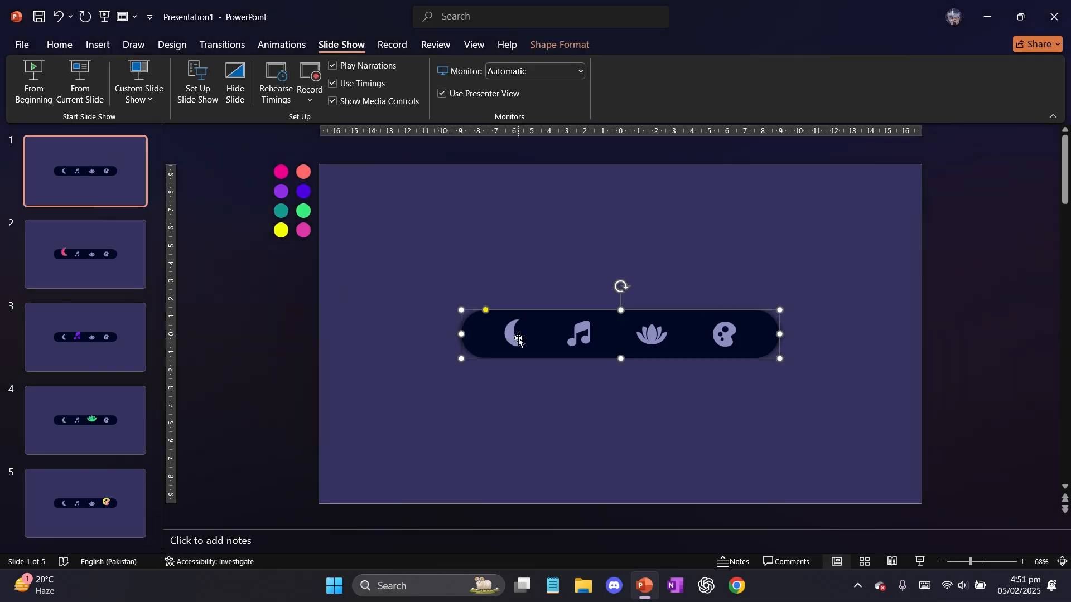
left_click(512, 336)
left_click(425, 292)
scroll(425, 292, "up", 3)
scroll(425, 293, "down", 2)
On slide 2, add an action to the music note icon that hyperlinks to Next Slide
left_click(112, 256)
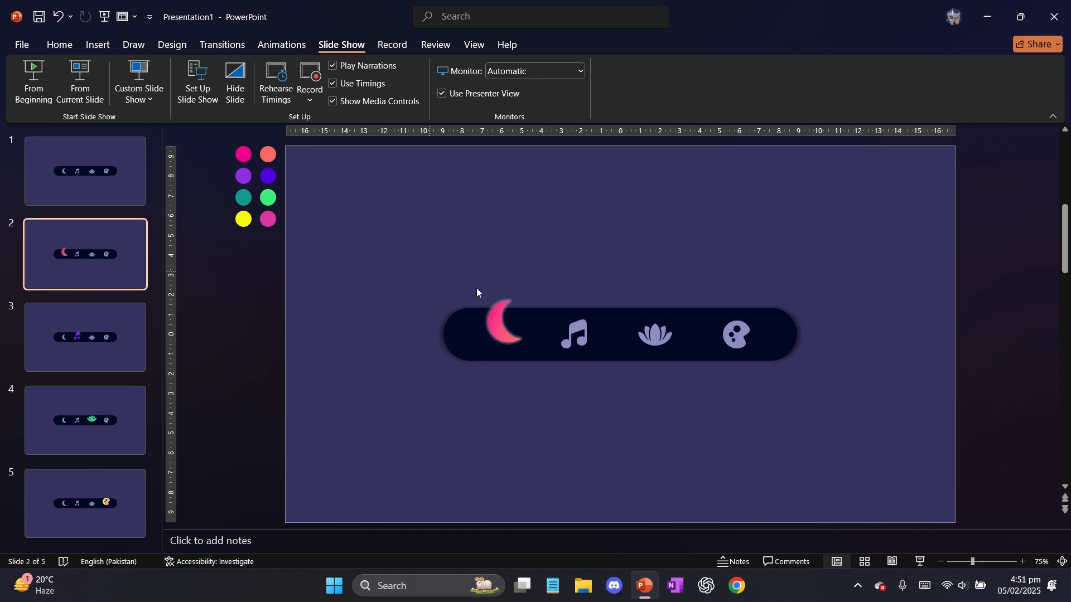
left_click(109, 43)
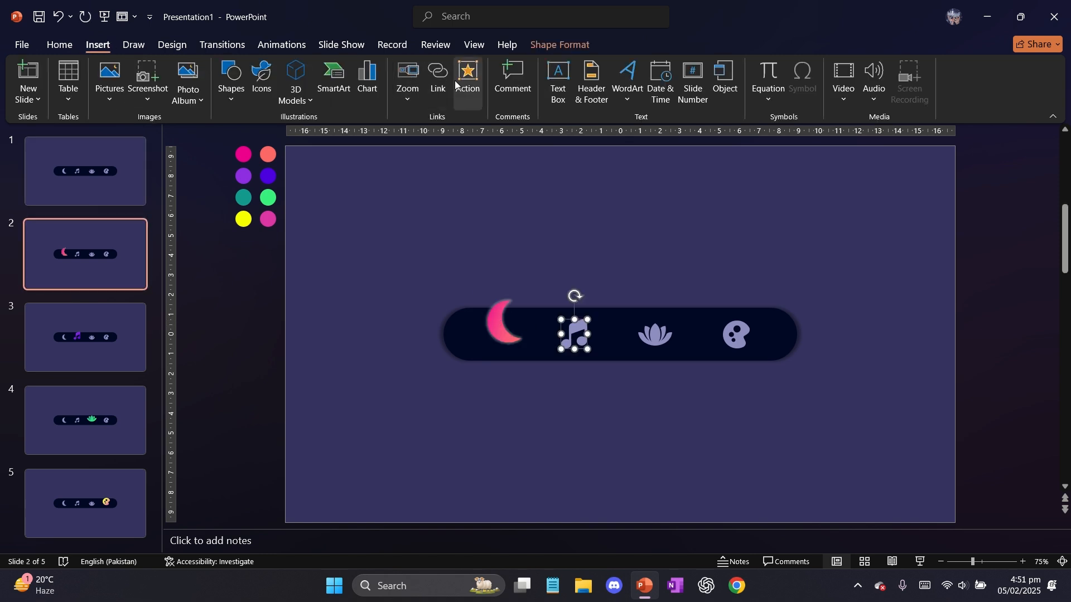
left_click(454, 80)
left_click(466, 232)
left_click(576, 412)
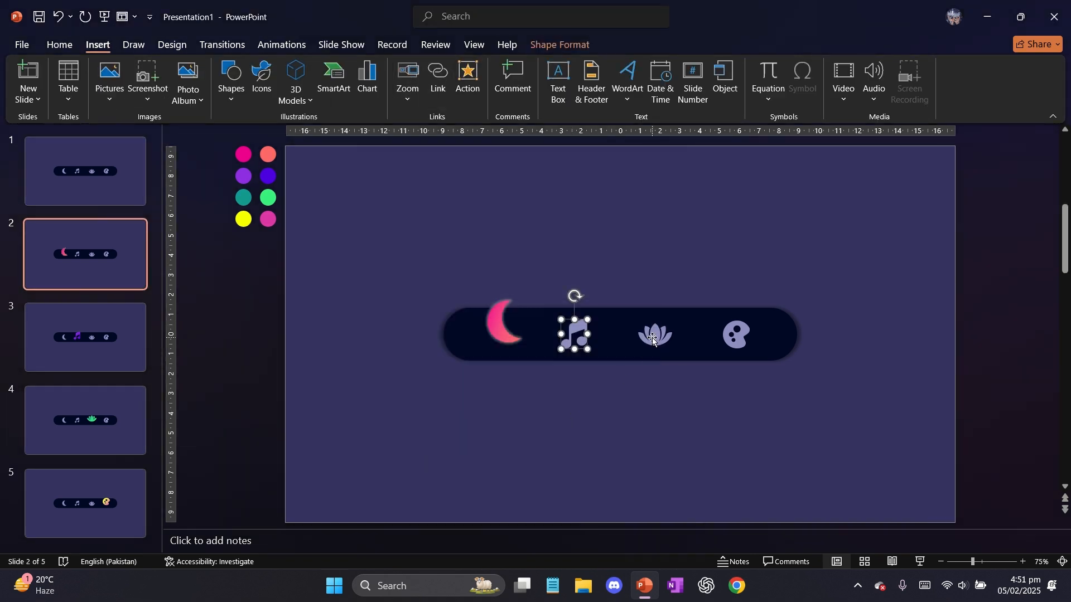
Add a mouse-over action to the lotus icon on slide 2 that hyperlinks to Slide 4
left_click(466, 84)
left_click(476, 234)
left_click(480, 246)
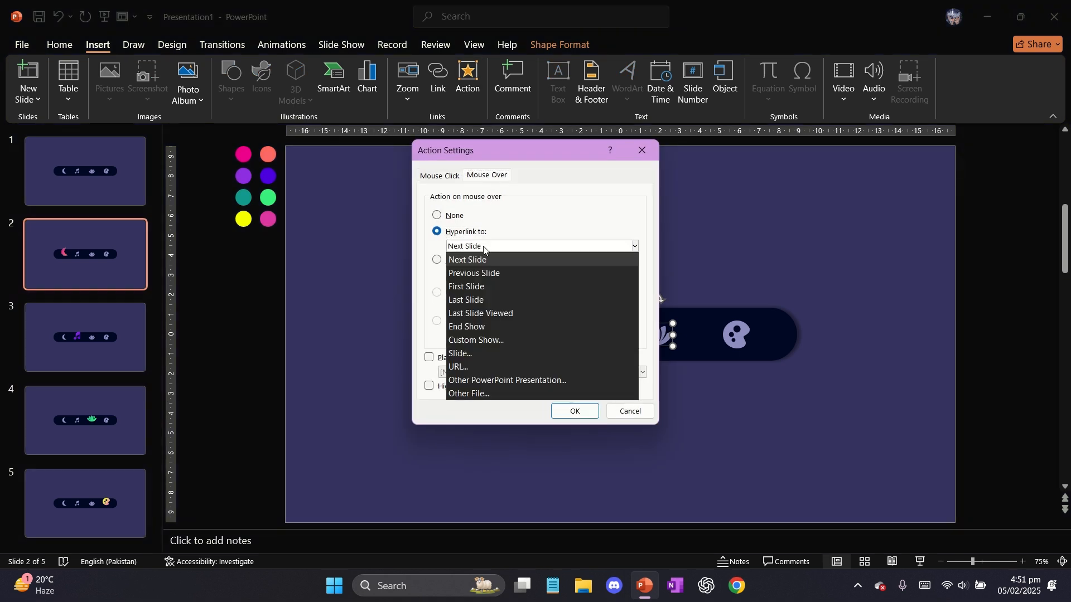
left_click(483, 354)
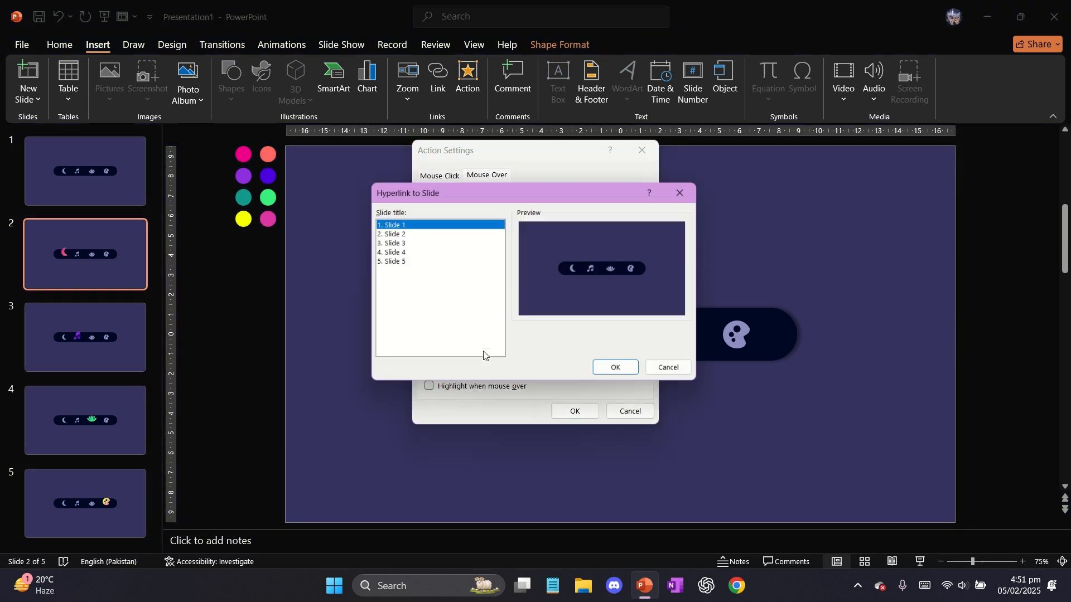
left_click(397, 243)
left_click(397, 252)
left_click(615, 368)
left_click(575, 411)
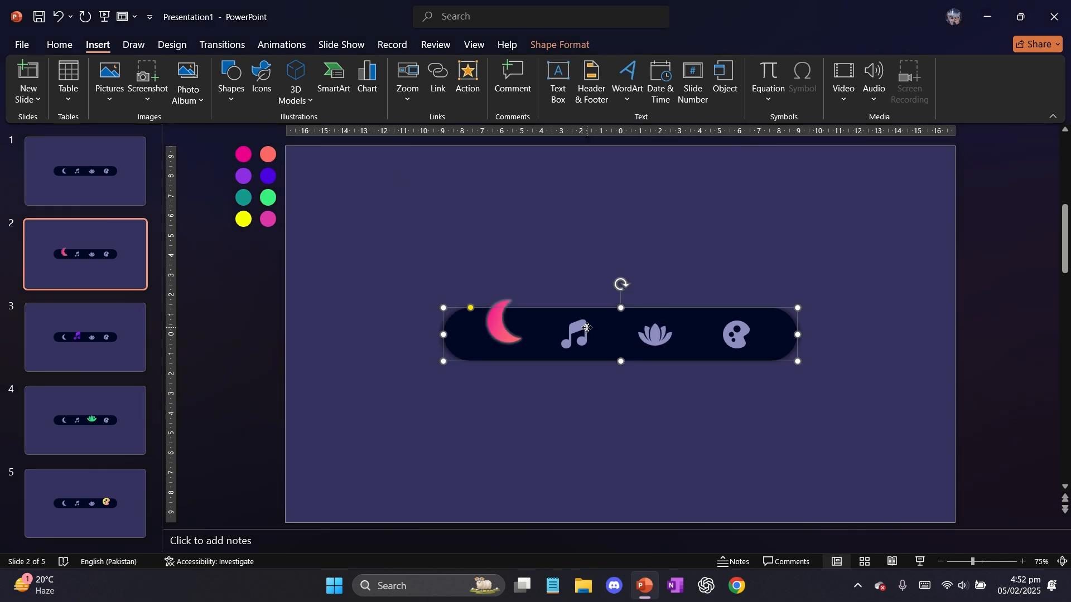
Set the mouse-over action of the music note icon on slide 2 to hyperlink to Next Slide
left_click(574, 332)
left_click(467, 83)
left_click(485, 176)
left_click(476, 233)
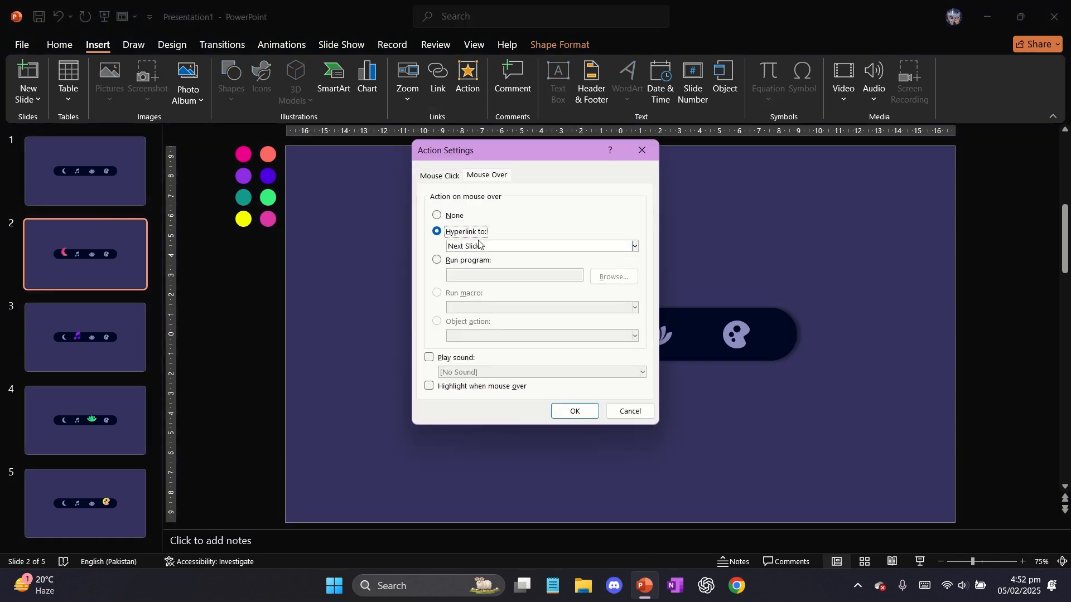
left_click(502, 246)
left_click(491, 256)
left_click(575, 411)
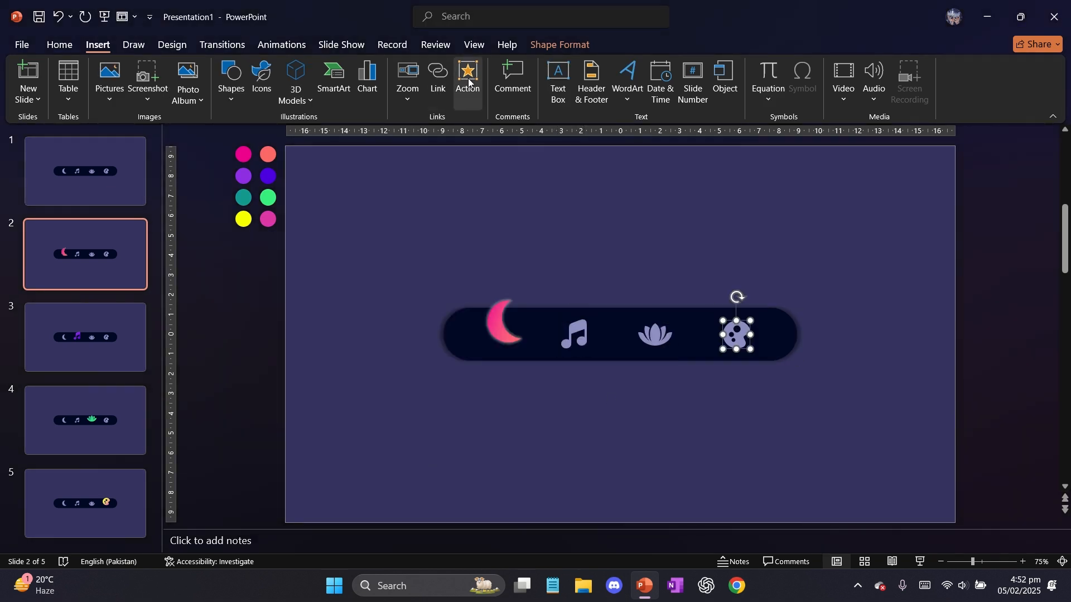
Set the mouse-over action of the palette icon on slide 2 to hyperlink to Slide 5
left_click(469, 83)
left_click(467, 232)
left_click(502, 246)
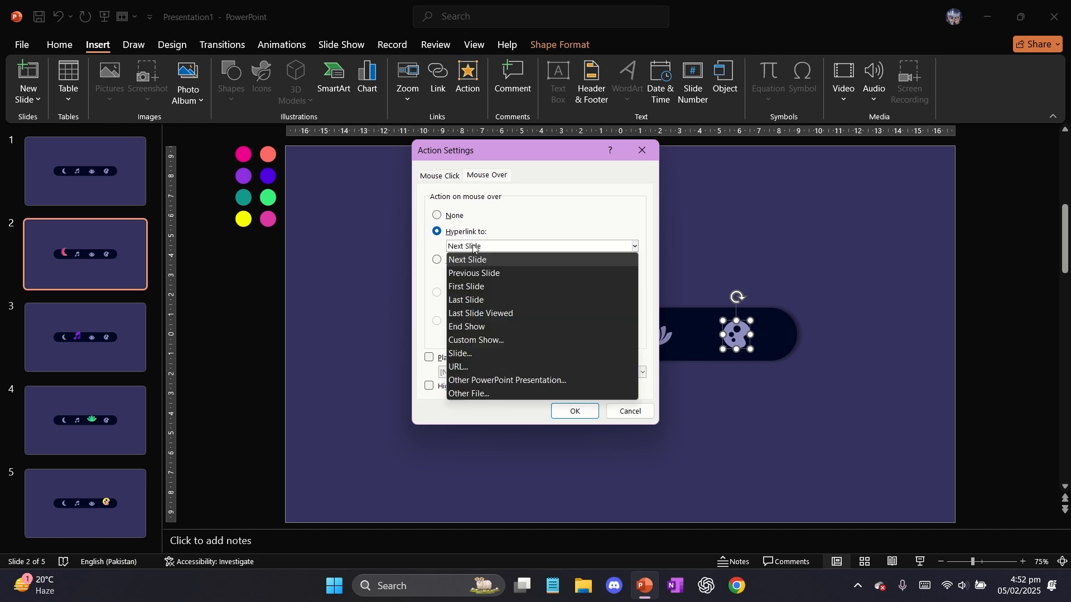
left_click(493, 352)
left_click(402, 262)
left_click(599, 373)
left_click(575, 411)
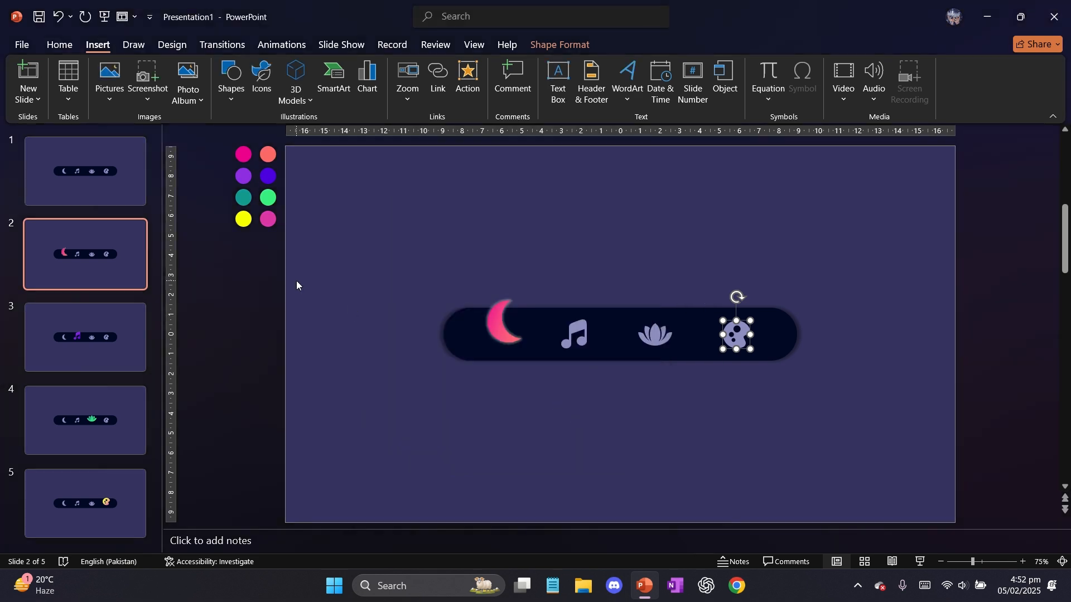
On slide 3, add a mouse-over action to the moon icon that hyperlinks to Slide 2
left_click(98, 319)
left_click(500, 326)
left_click(469, 83)
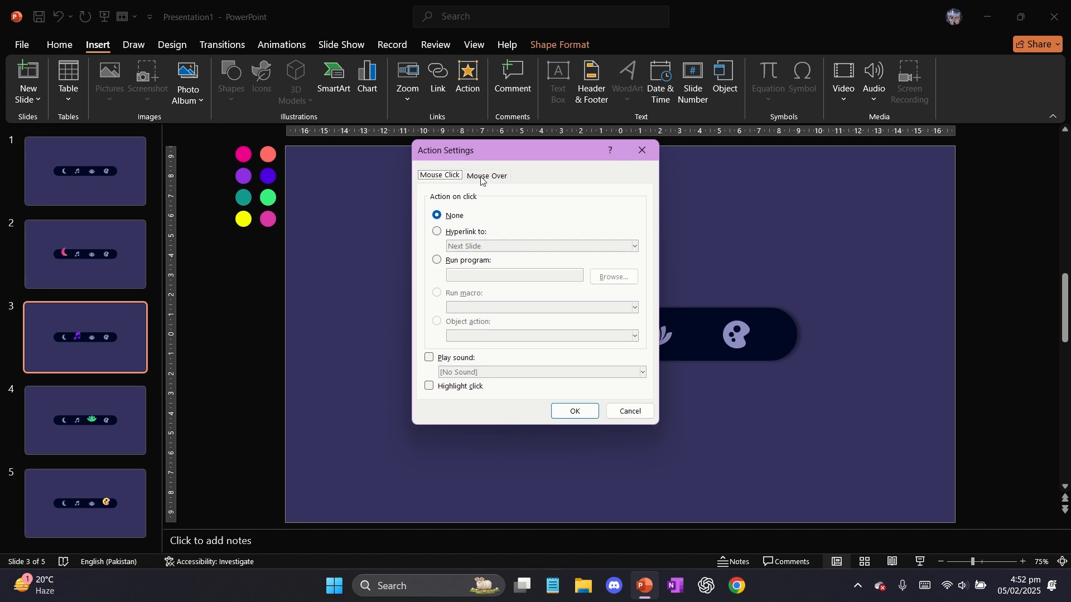
left_click(472, 234)
left_click(502, 246)
left_click(493, 352)
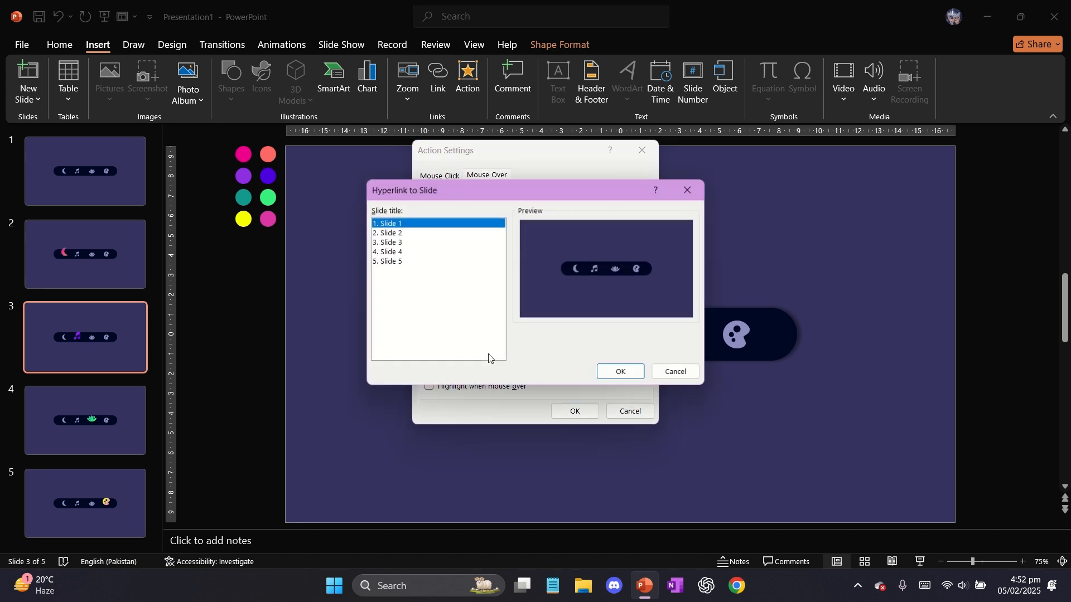
left_click(398, 234)
left_click(619, 372)
left_click(575, 412)
Add a mouse-over action to the lotus icon on slide 3 that hyperlinks to Slide 4
left_click(653, 342)
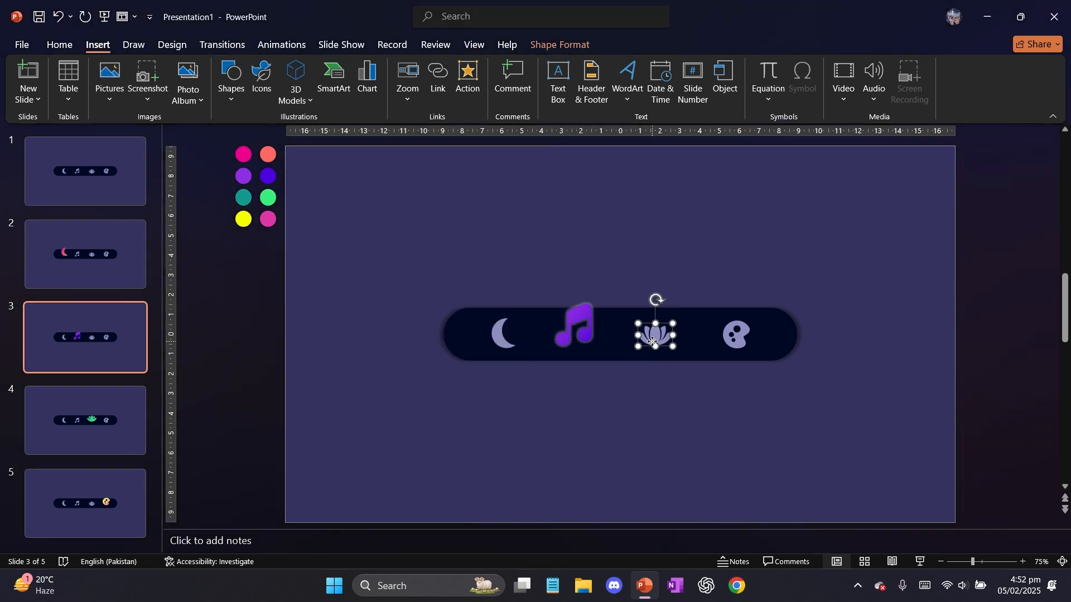
left_click(474, 106)
left_click(487, 175)
left_click(437, 231)
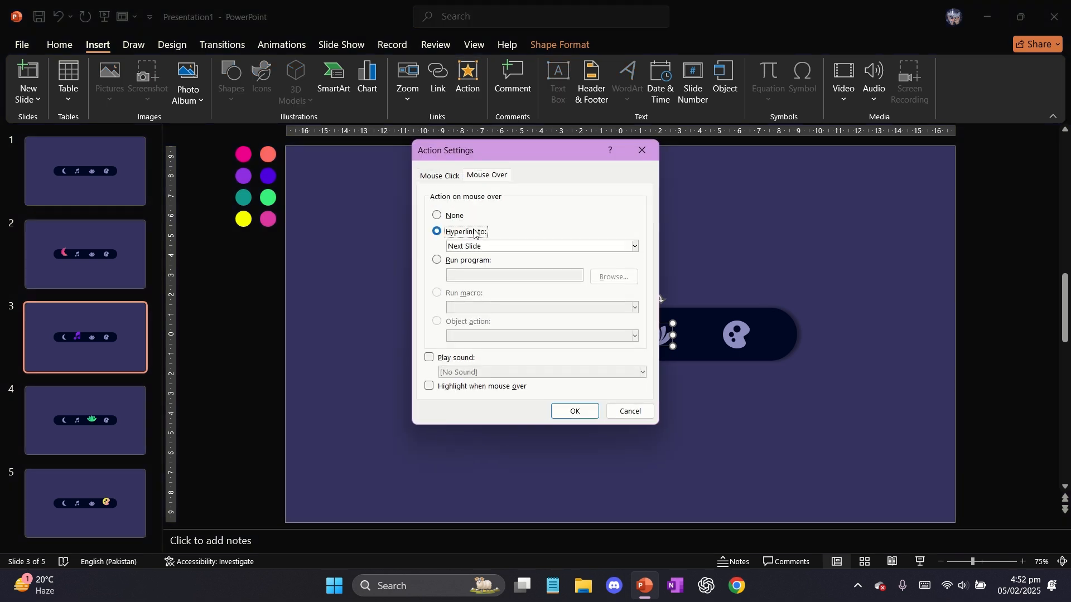
left_click(487, 246)
left_click(486, 354)
left_click(400, 252)
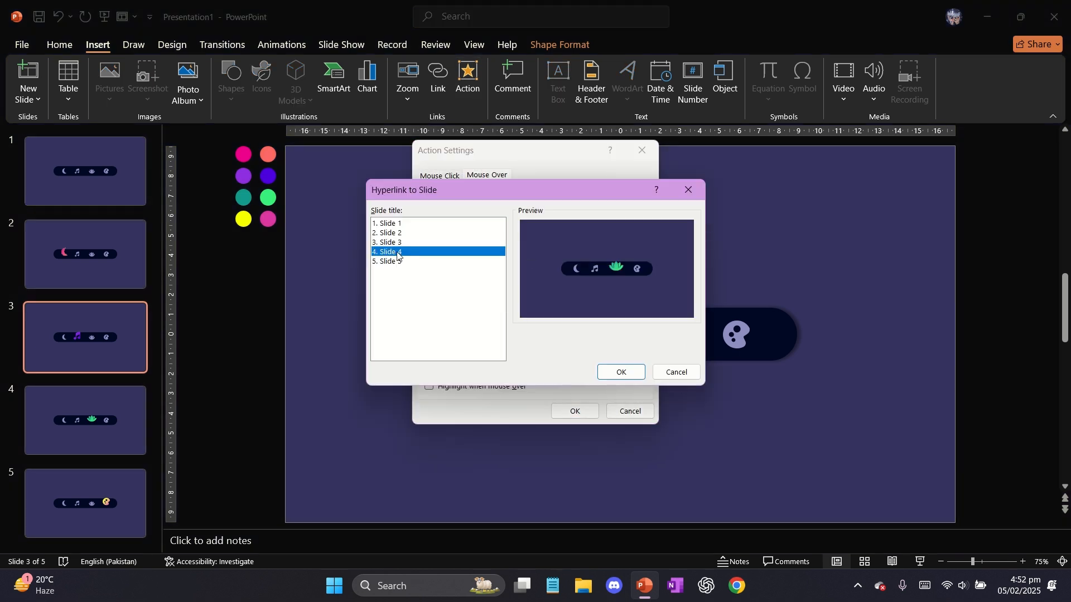
left_click(624, 372)
left_click(575, 411)
Set the mouse-over action of the palette icon on slide 3 to hyperlink to Slide 5
left_click(736, 335)
left_click(737, 335)
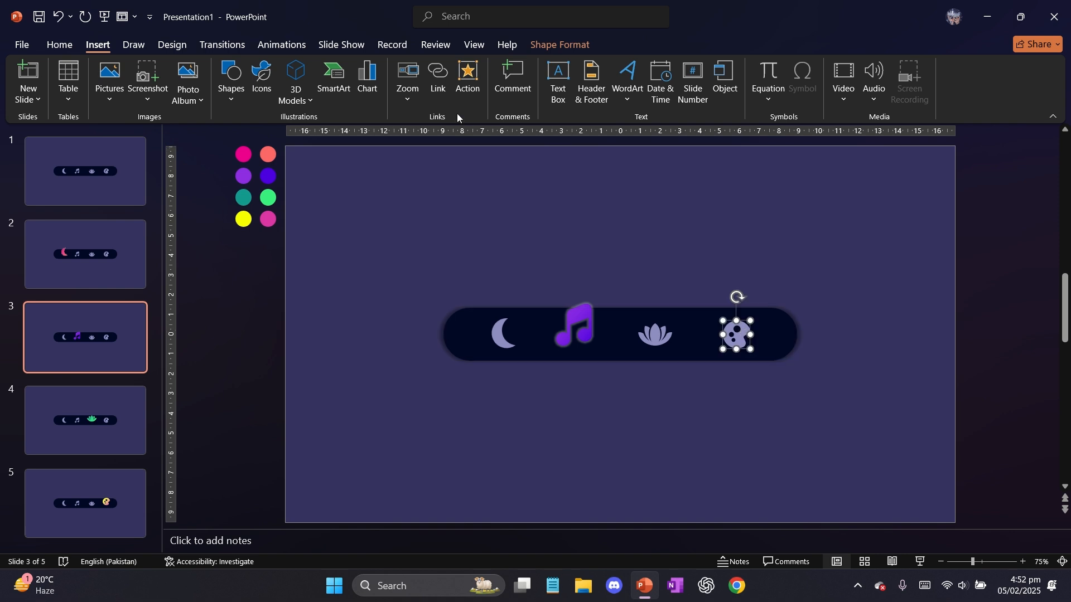
left_click(468, 84)
left_click(476, 232)
left_click(487, 246)
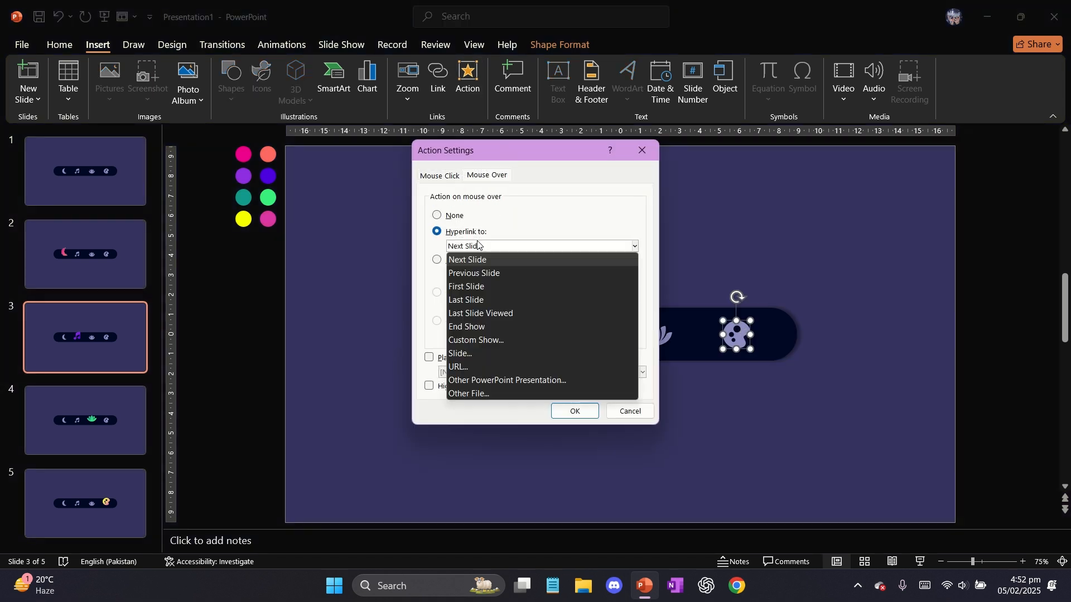
left_click(494, 355)
left_click(400, 262)
left_click(621, 372)
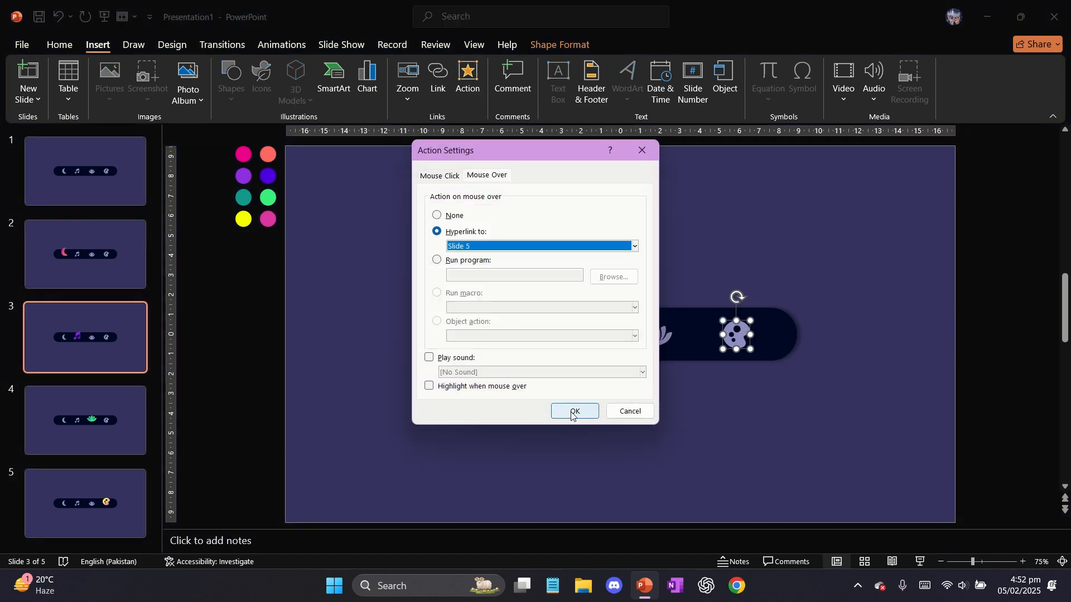
left_click(575, 411)
On slide 4, add a mouse-over action to the moon icon that hyperlinks to Slide 2
left_click(86, 420)
left_click(502, 336)
left_click(502, 336)
left_click(467, 84)
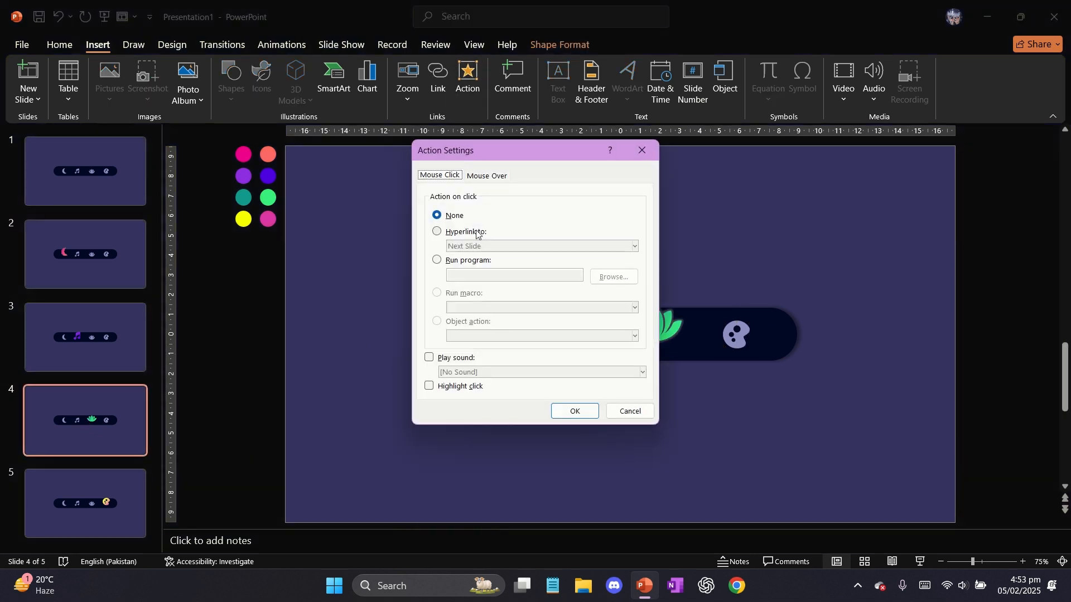
left_click(459, 233)
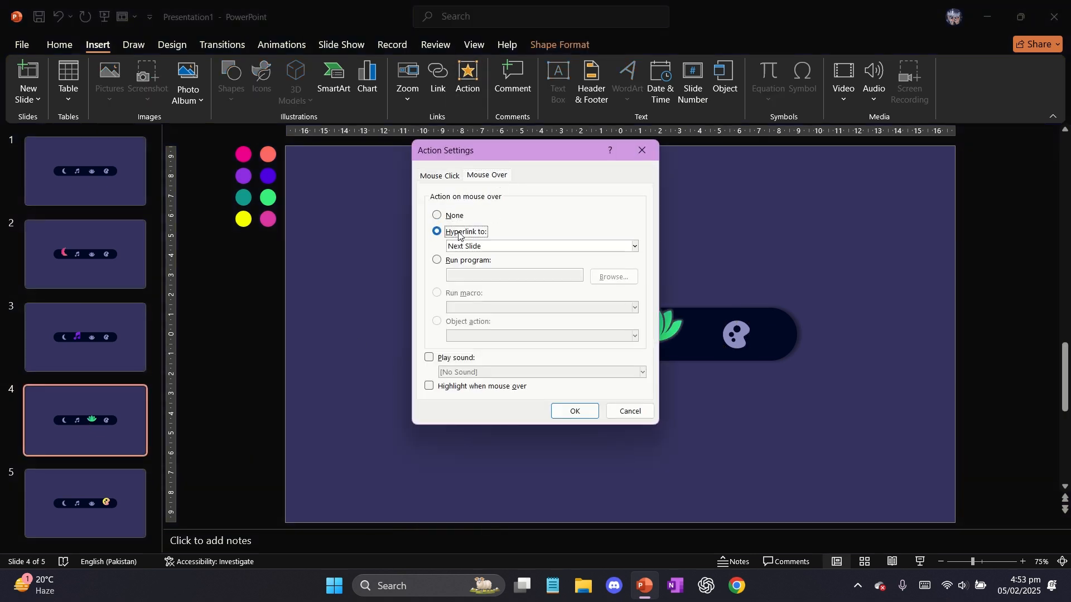
left_click(517, 246)
left_click(481, 357)
left_click(396, 233)
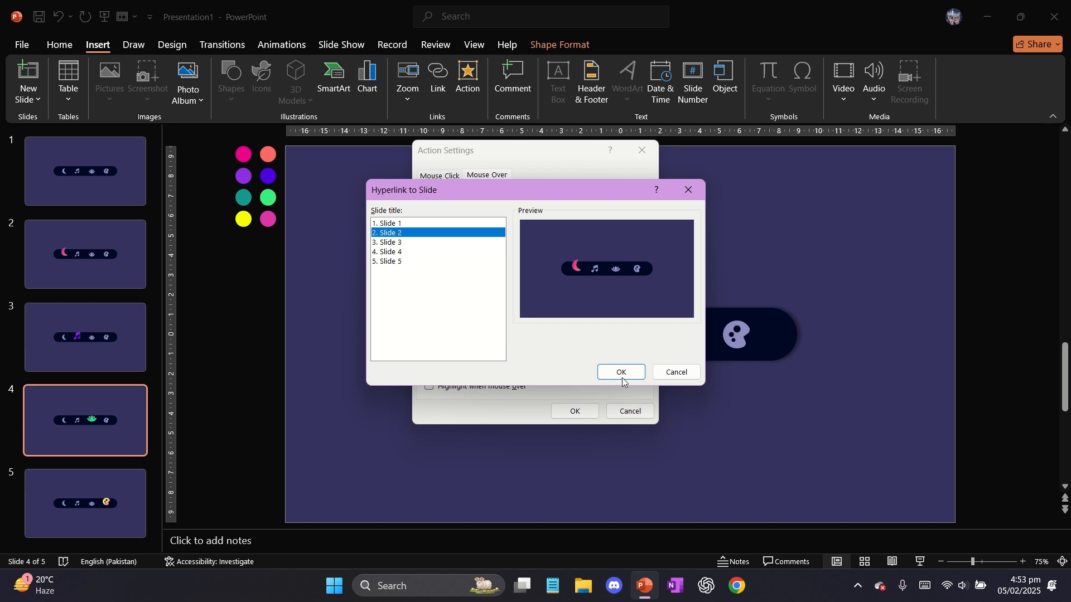
left_click(622, 372)
left_click(575, 411)
Add a mouse-over action to the music note icon on slide 4 that hyperlinks to Slide 3
left_click(578, 323)
left_click(470, 78)
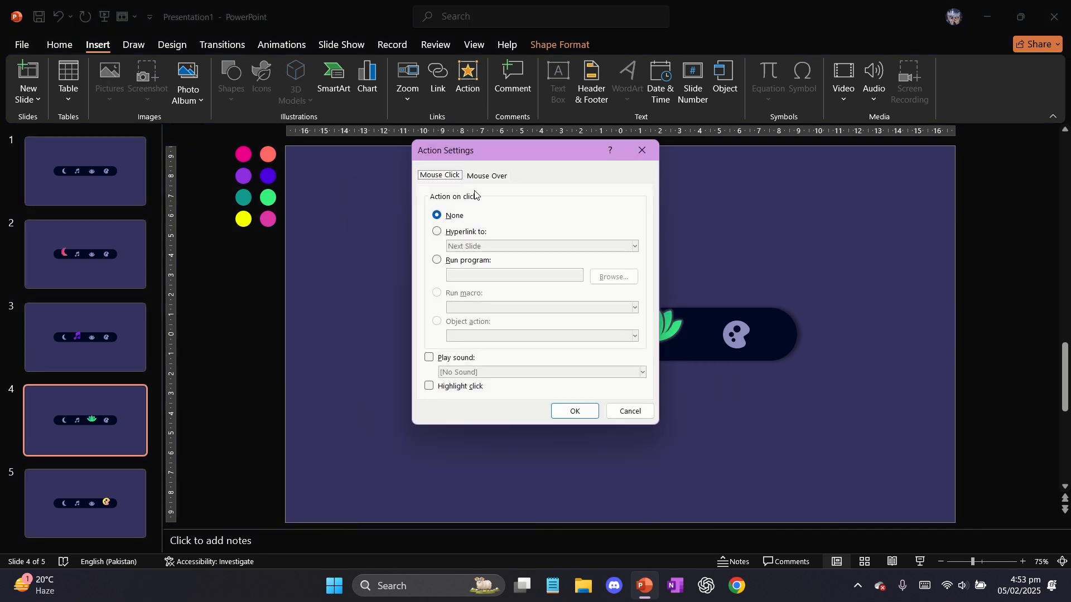
left_click(474, 232)
left_click(484, 246)
left_click(481, 357)
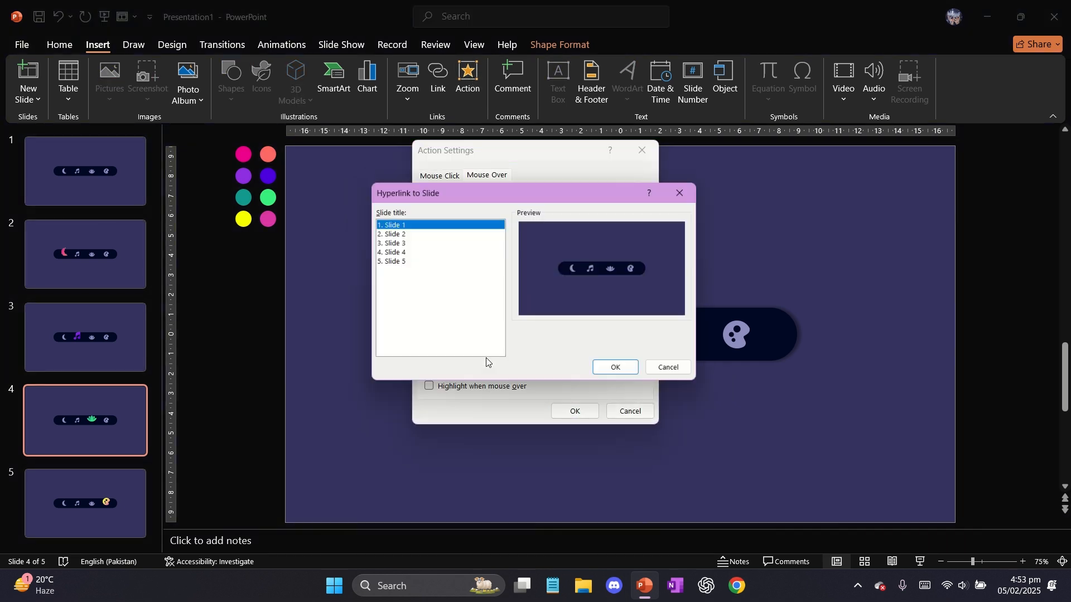
left_click(399, 244)
left_click(622, 373)
left_click(575, 412)
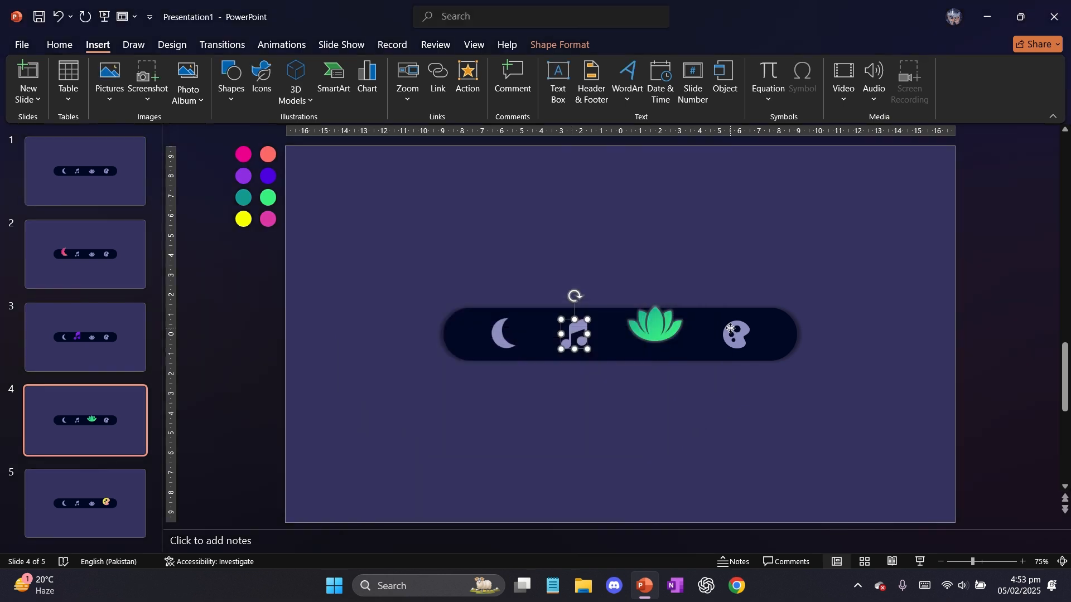
Set the mouse-over action of the palette icon on slide 4 to hyperlink to Slide 5
left_click(735, 332)
left_click(468, 78)
left_click(476, 232)
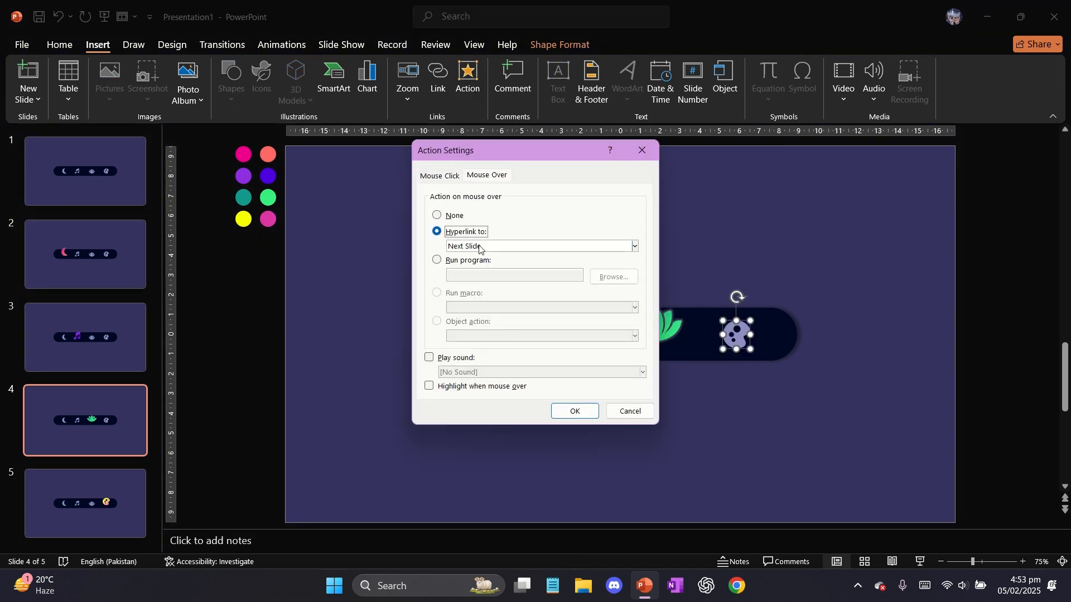
left_click(485, 246)
left_click(487, 352)
left_click(405, 262)
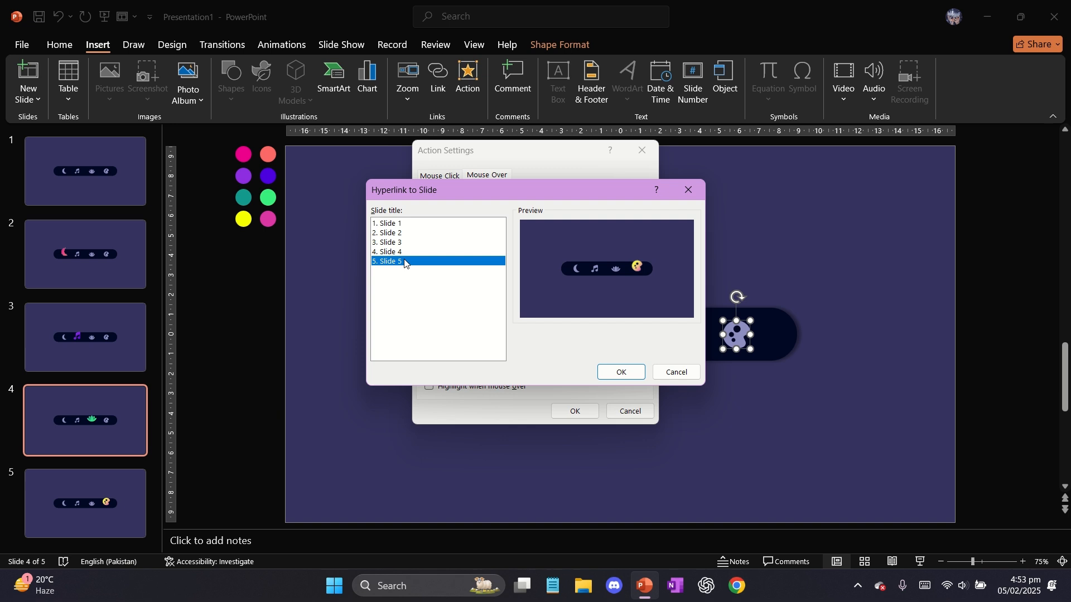
left_click(612, 373)
left_click(574, 411)
On slide 5, add a mouse-over action to the moon icon that hyperlinks to Slide 2
scroll(558, 380, "down", 1)
left_click(502, 335)
left_click(459, 72)
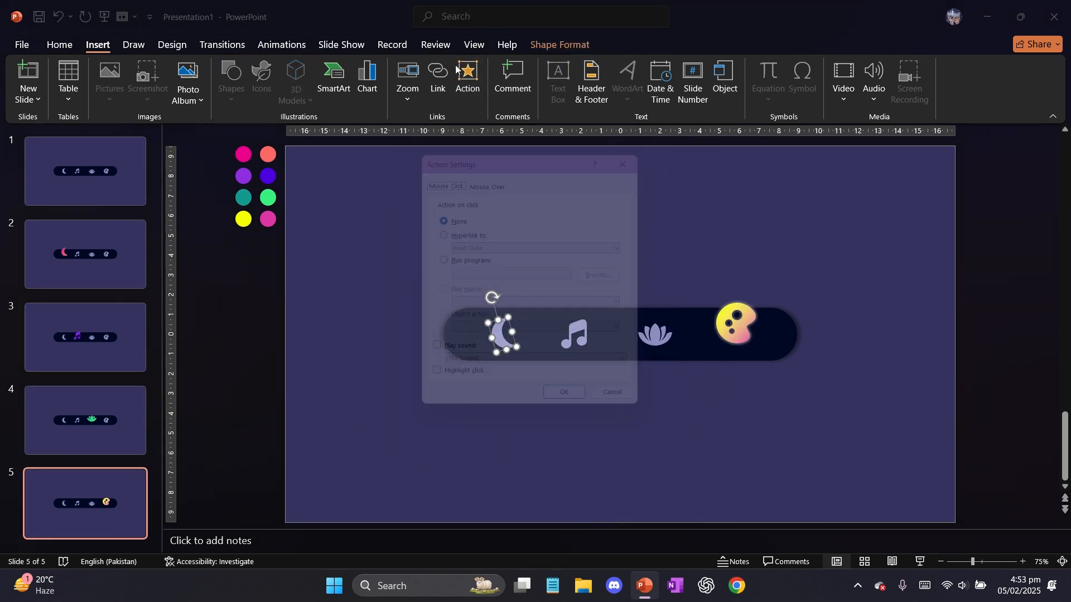
left_click(473, 233)
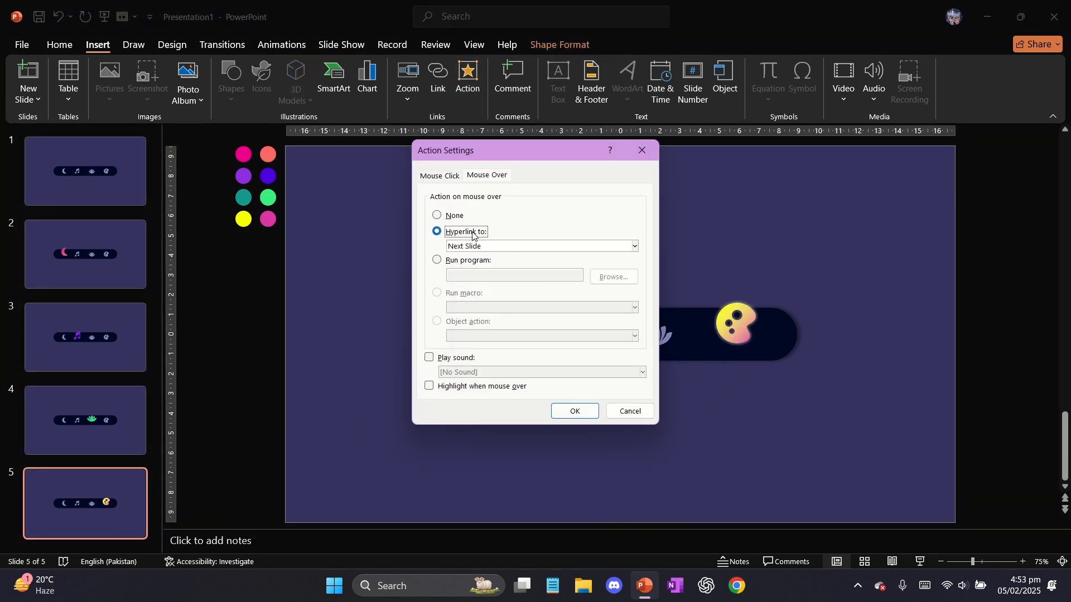
left_click(483, 246)
left_click(486, 353)
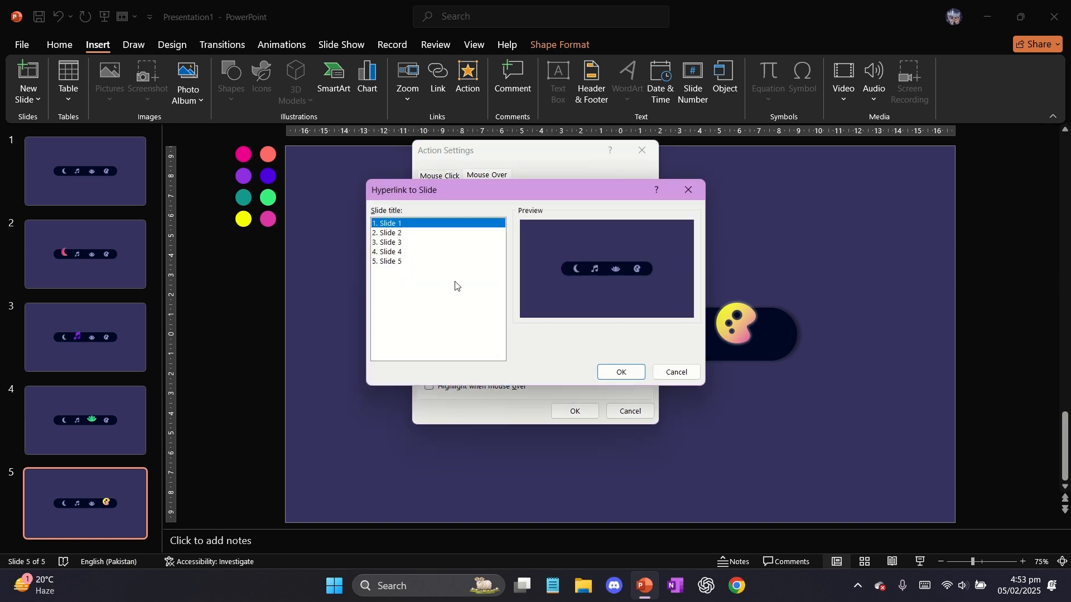
left_click(407, 234)
left_click(621, 373)
left_click(574, 411)
Add a mouse-over action to the music note icon on slide 5 that hyperlinks to Slide 3
left_click(575, 332)
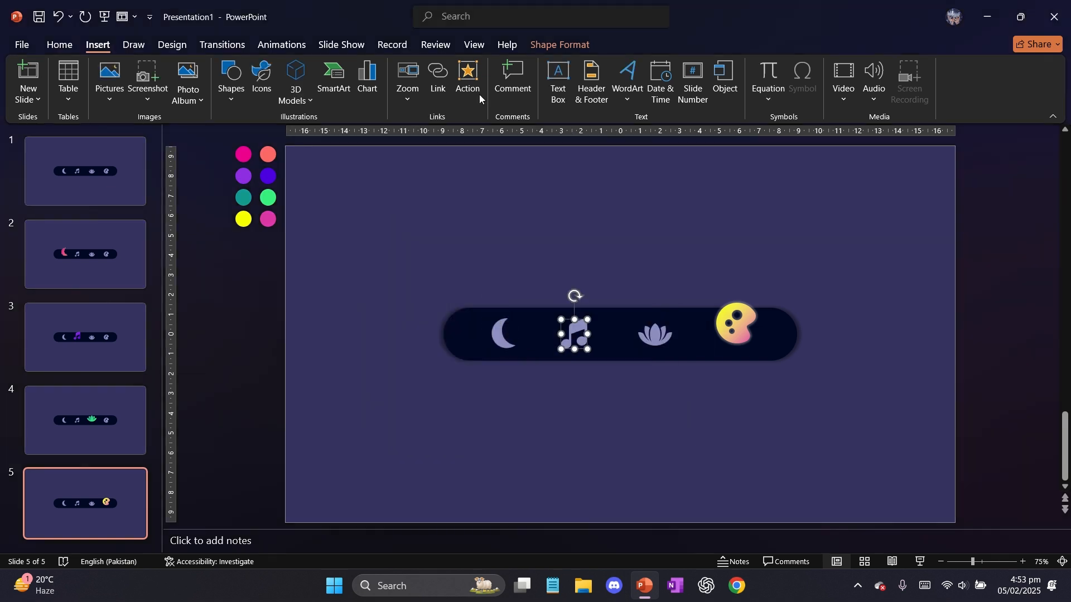
left_click(471, 84)
left_click(472, 233)
left_click(483, 247)
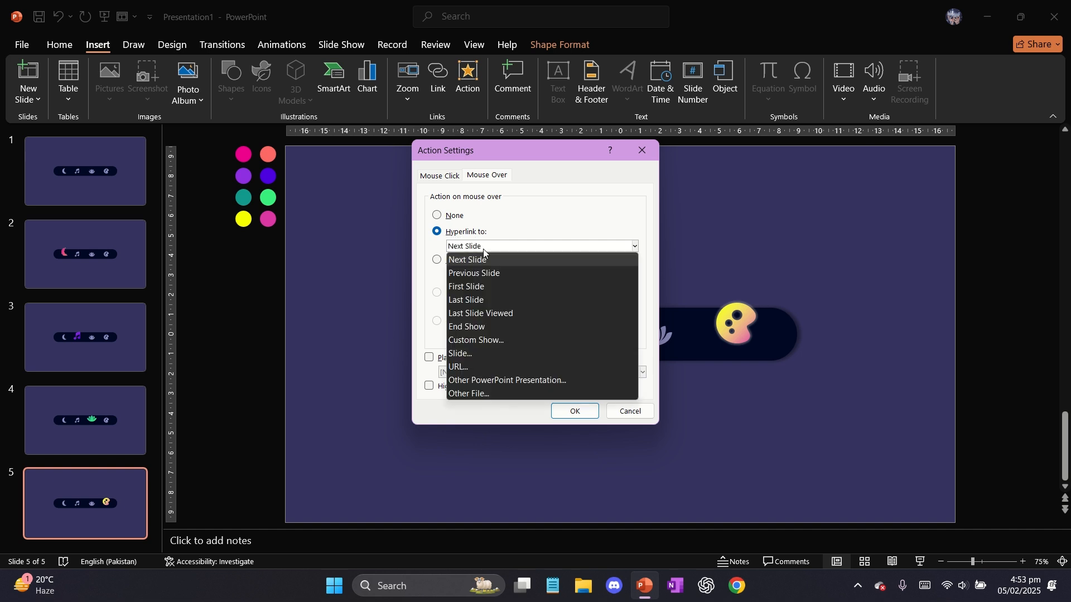
left_click(480, 351)
left_click(394, 243)
left_click(621, 373)
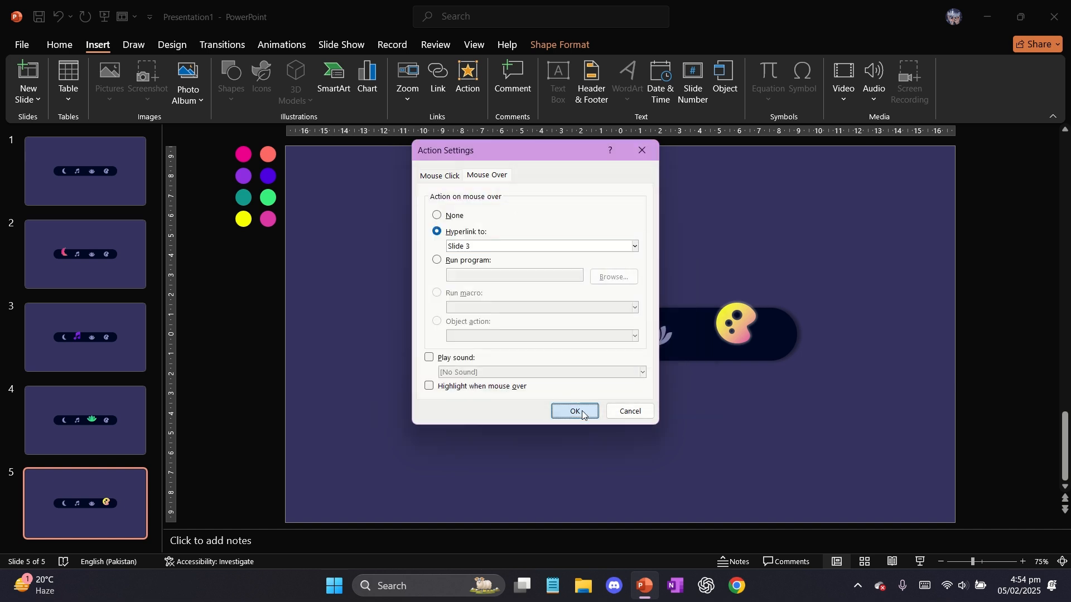
left_click(574, 411)
Set the mouse-over action of the lotus icon on slide 5 to hyperlink to Slide 4
left_click(656, 335)
left_click(471, 84)
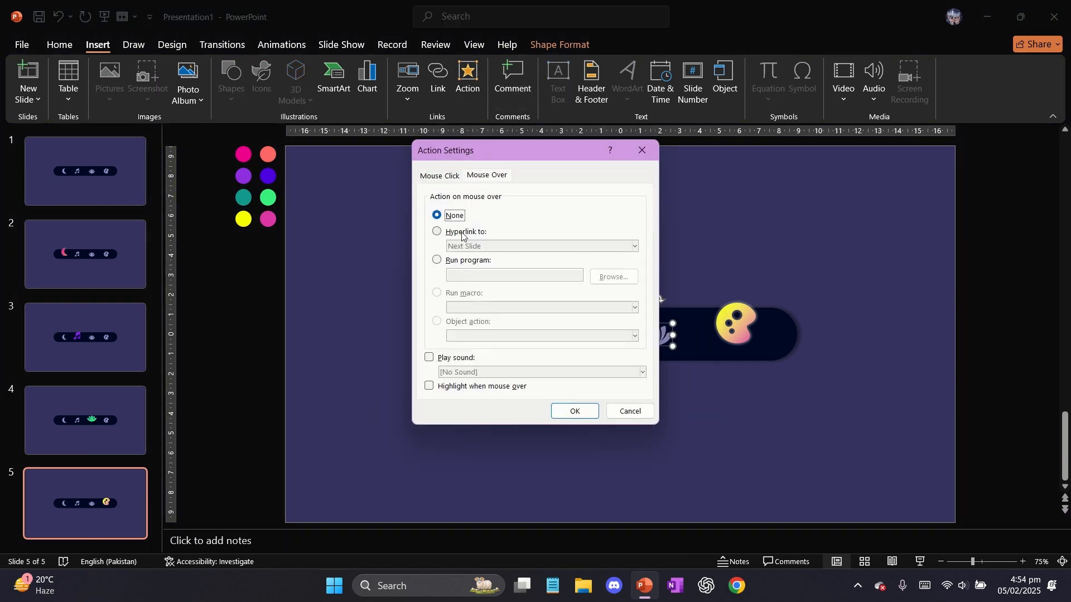
left_click(461, 232)
left_click(541, 246)
left_click(478, 353)
left_click(394, 251)
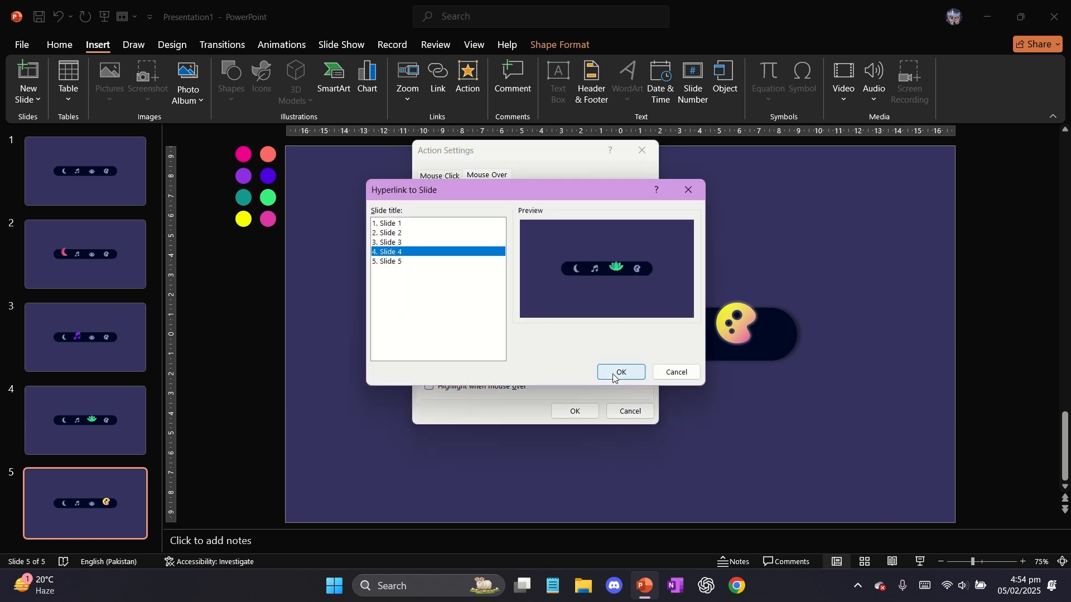
left_click(621, 372)
left_click(574, 411)
Select all five slides and apply the Morph transition to them
left_click(90, 421)
left_click(89, 337)
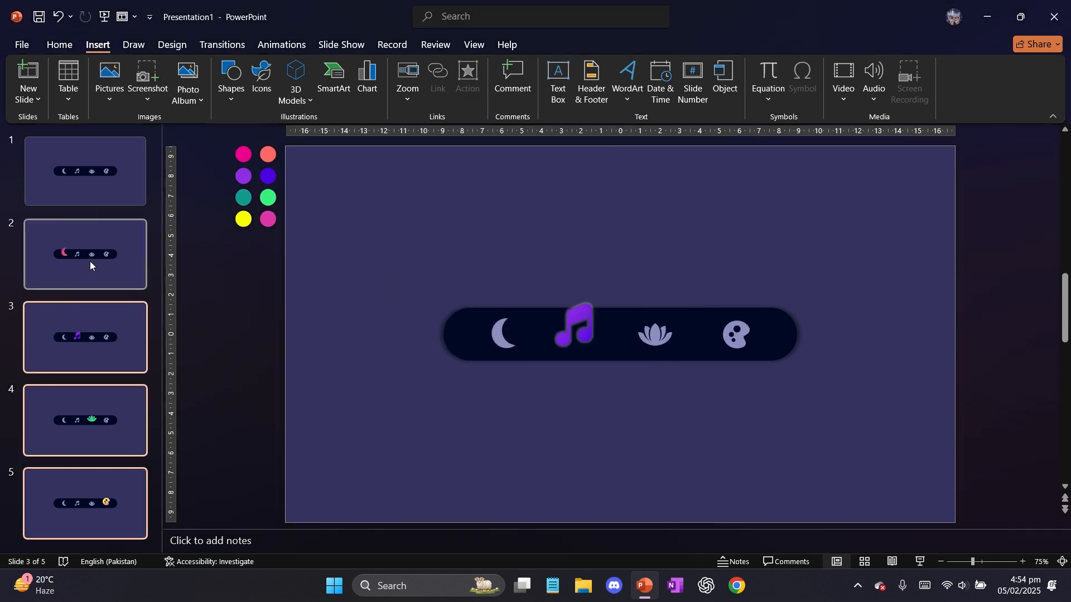
left_click(92, 180)
key("ctrl+a")
left_click(221, 46)
left_click(140, 89)
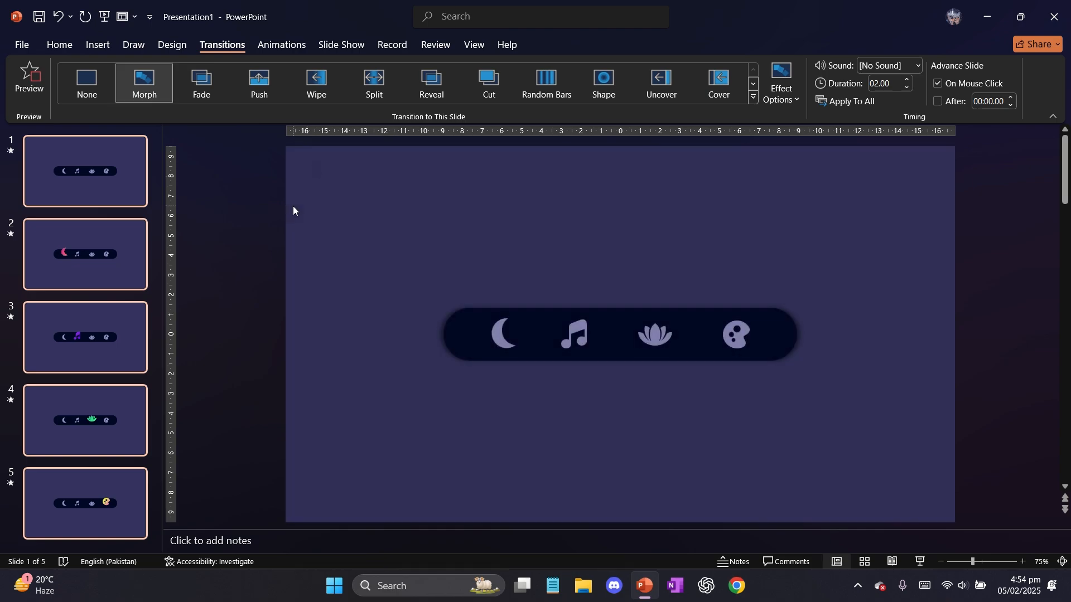
Play the slide show from the beginning, test the moon, music note, lotus and palette icons in turn, and exit the show
left_click(341, 45)
left_click(29, 83)
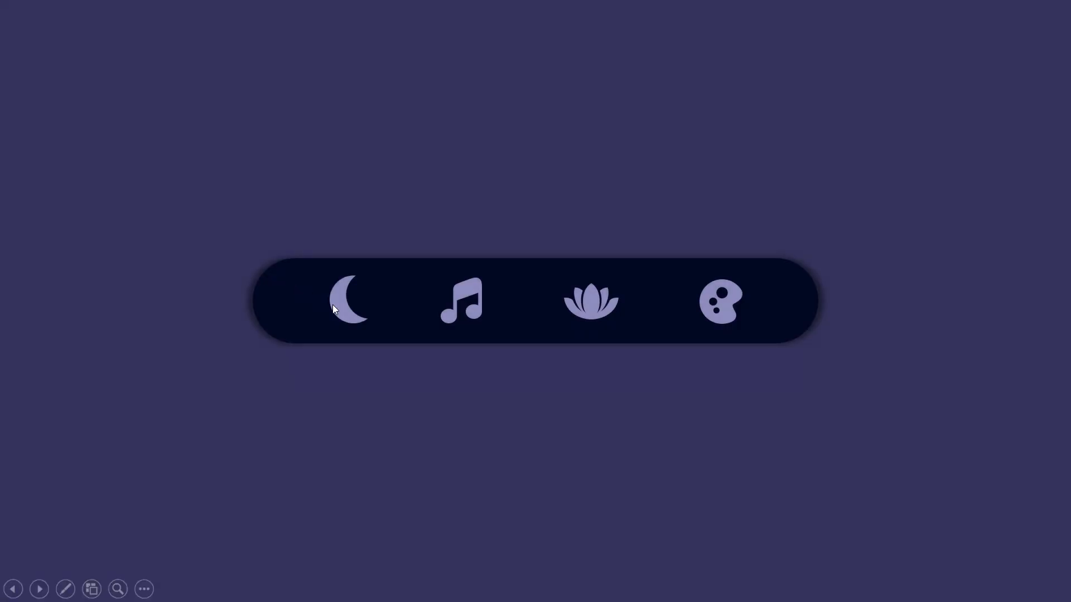
left_click(342, 311)
left_click(449, 296)
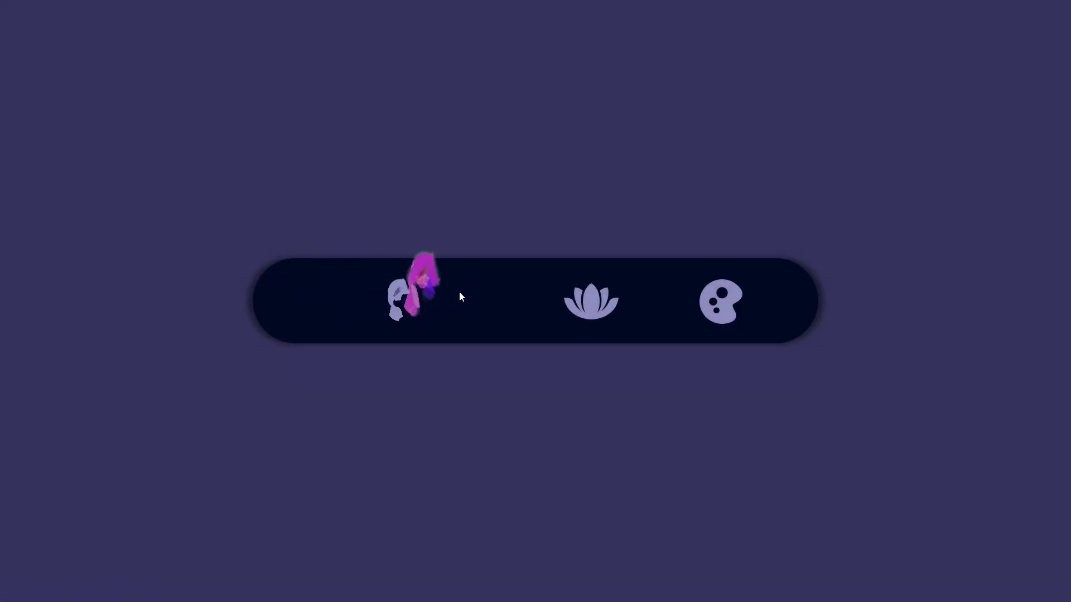
left_click(600, 306)
left_click(716, 314)
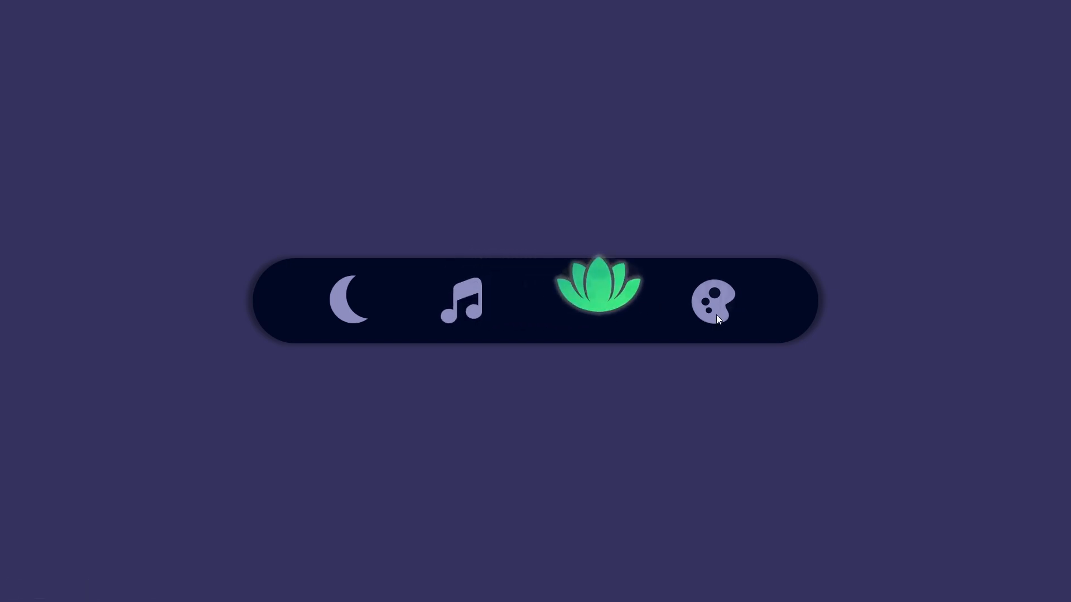
key("Escape")
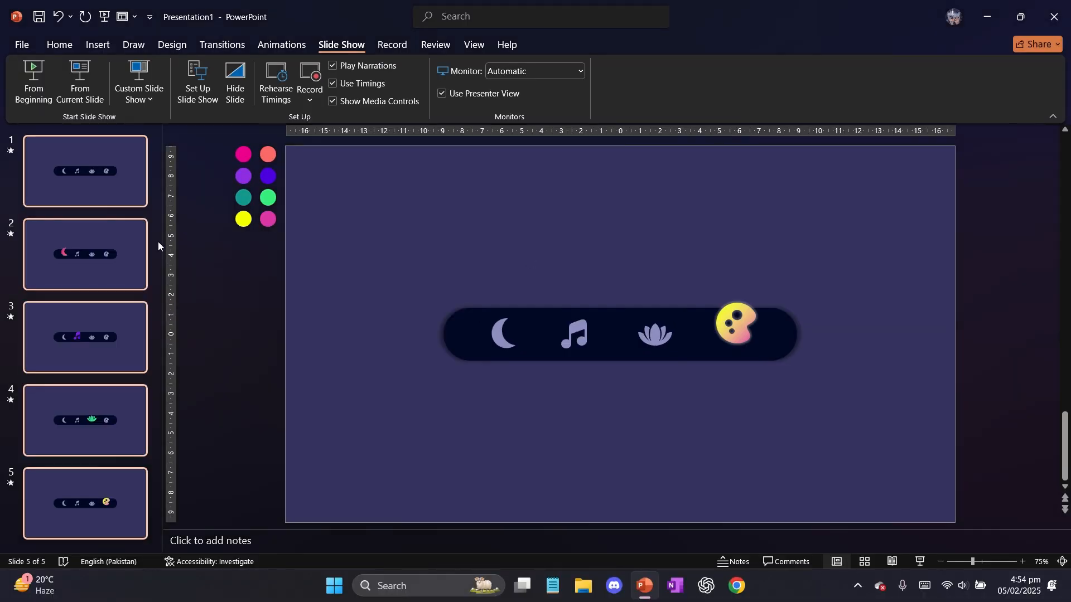
Set the transition of all slides to None and replay the slide show from the beginning
left_click(230, 47)
left_click(99, 87)
left_click(344, 41)
left_click(32, 84)
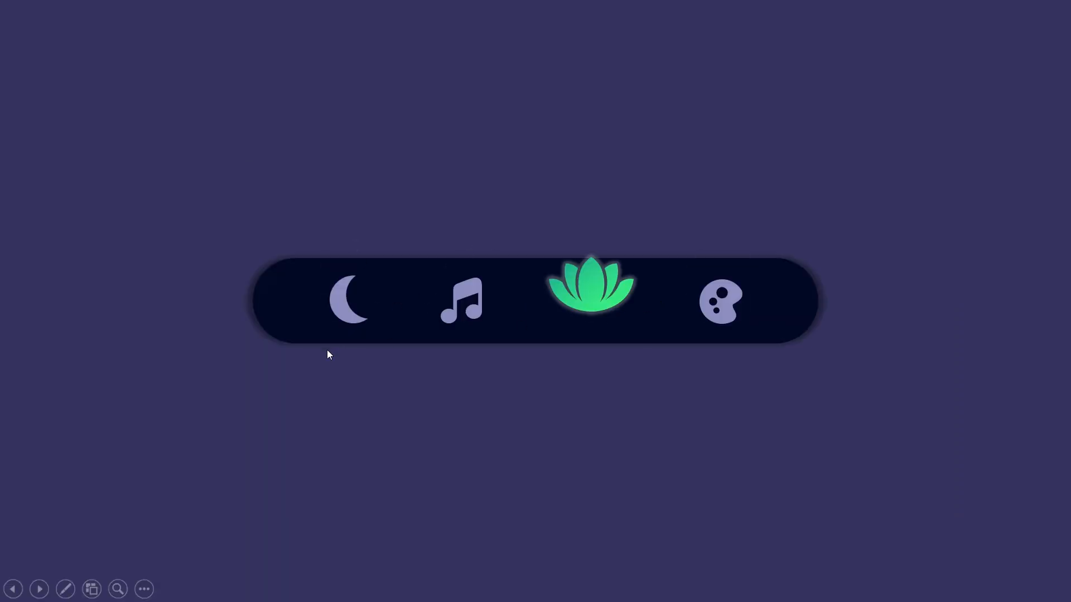
key("Escape")
left_click(32, 83)
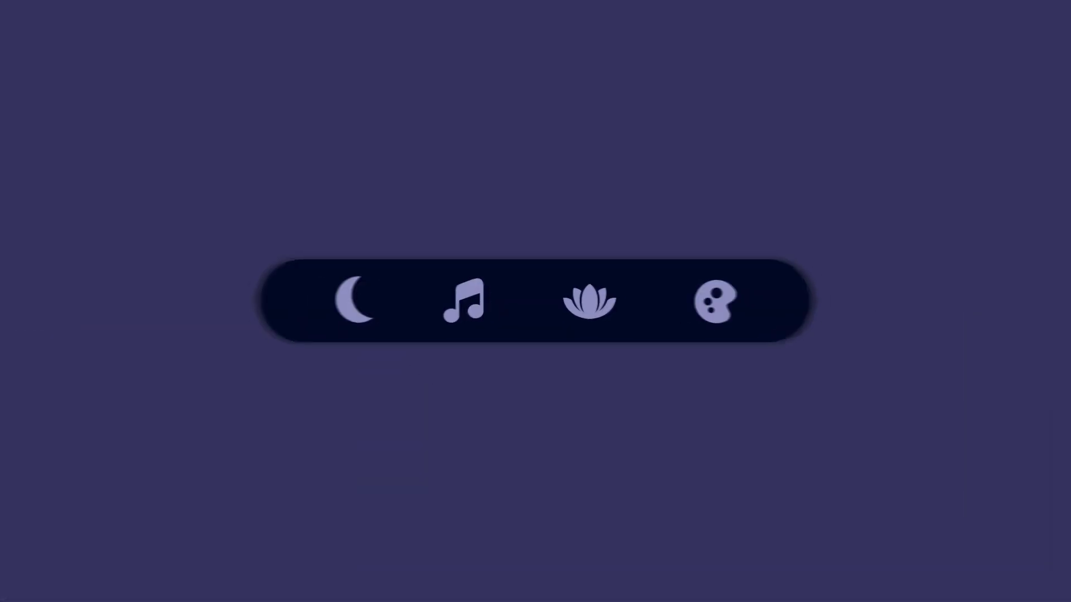